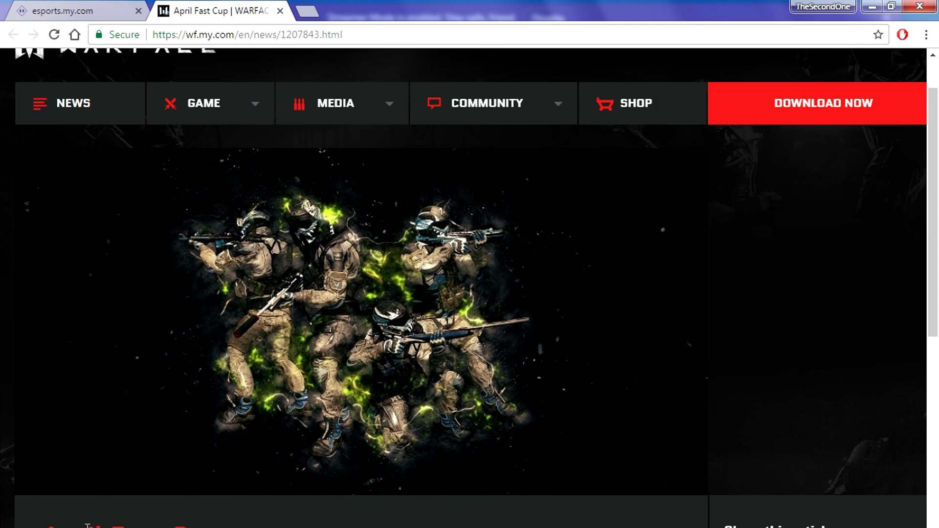
- Scroll the April Fast Cup article and open its 'register on a separate website' link in a new tab
scroll(87, 526, down, 6)
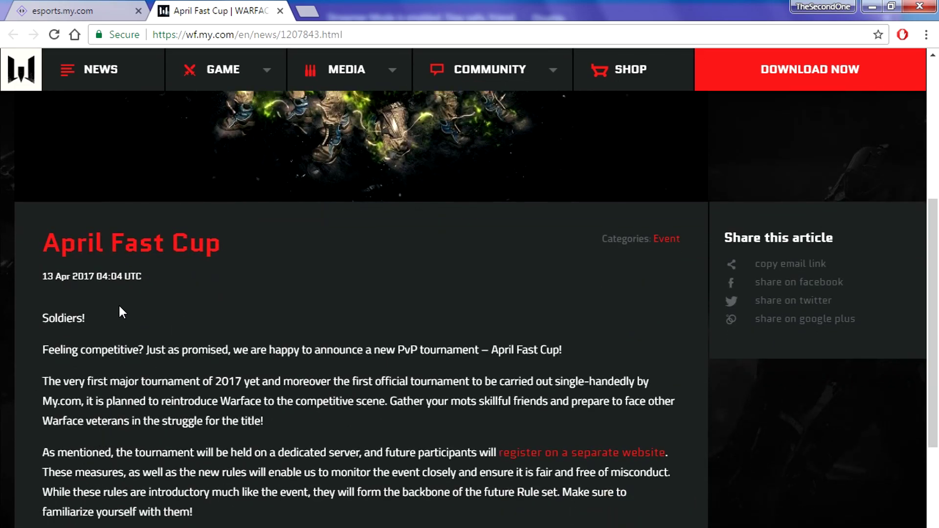
scroll(119, 304, down, 3)
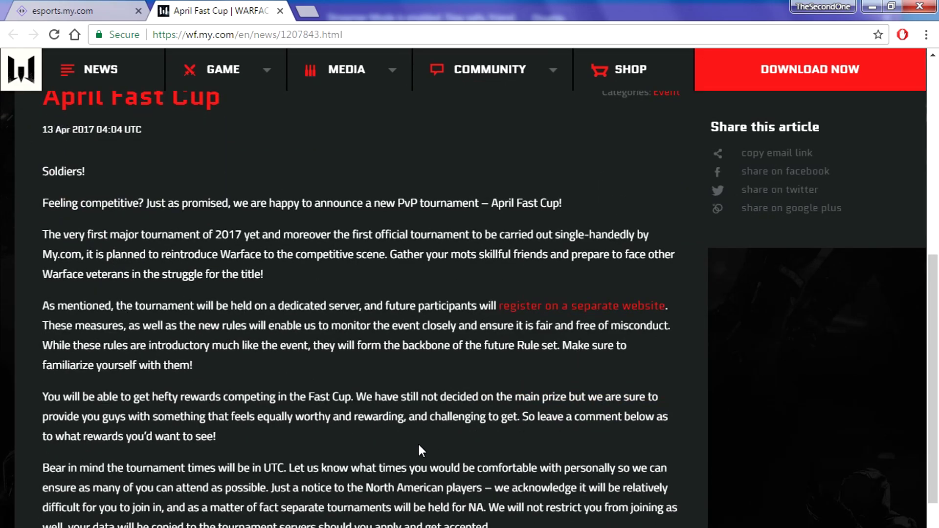
scroll(235, 225, down, 2)
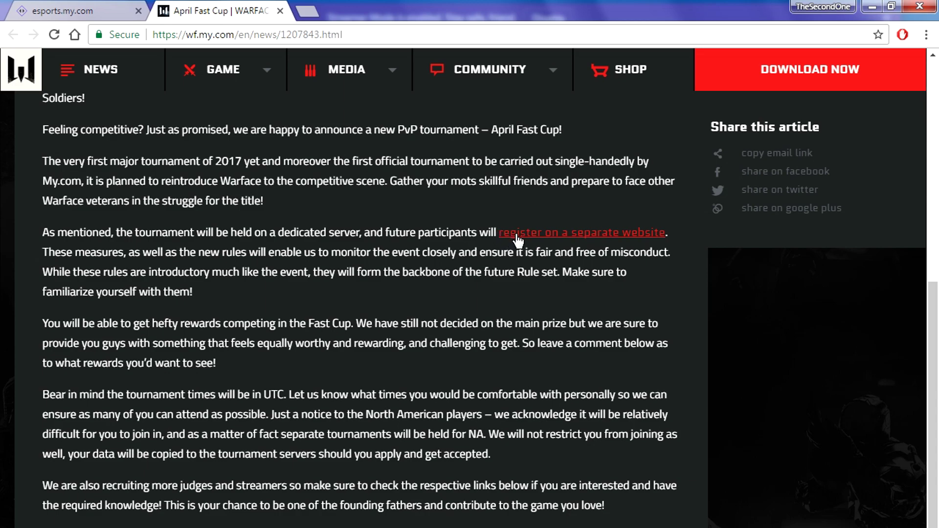
middle_click(618, 239)
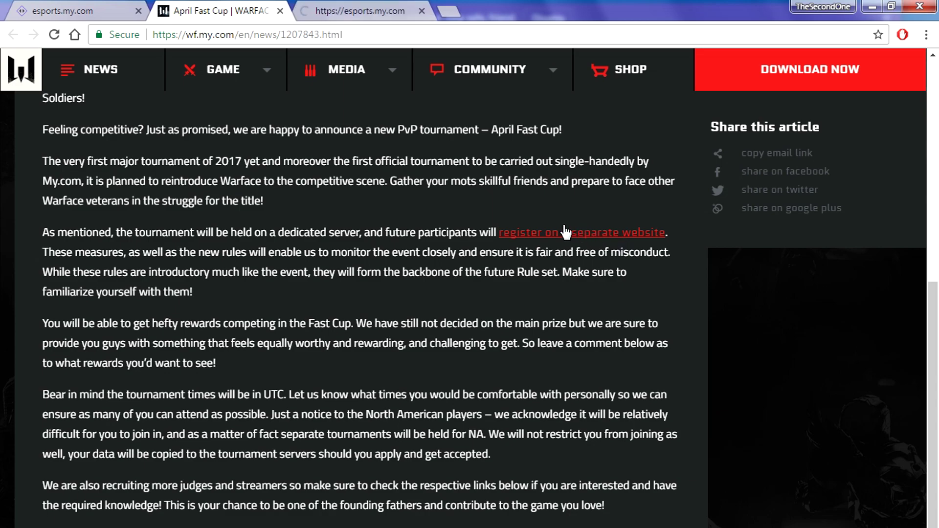
- Close the duplicate tab and bring up the esports.my.com tournaments page, scrolling its homepage
click(138, 10)
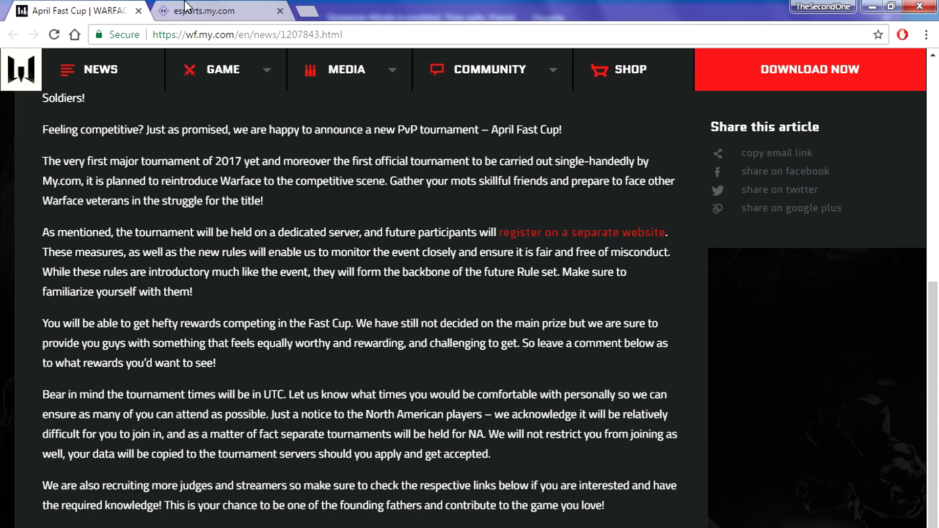
click(195, 10)
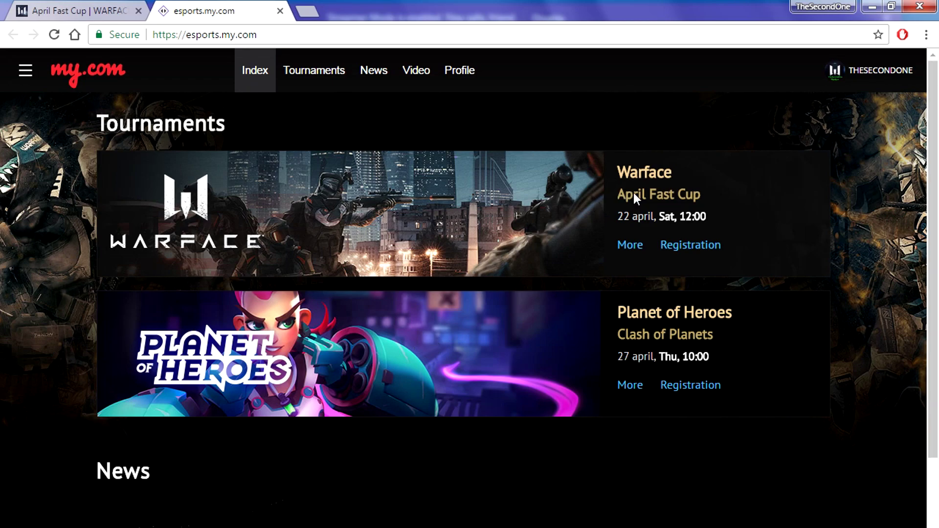
scroll(648, 511, down, 7)
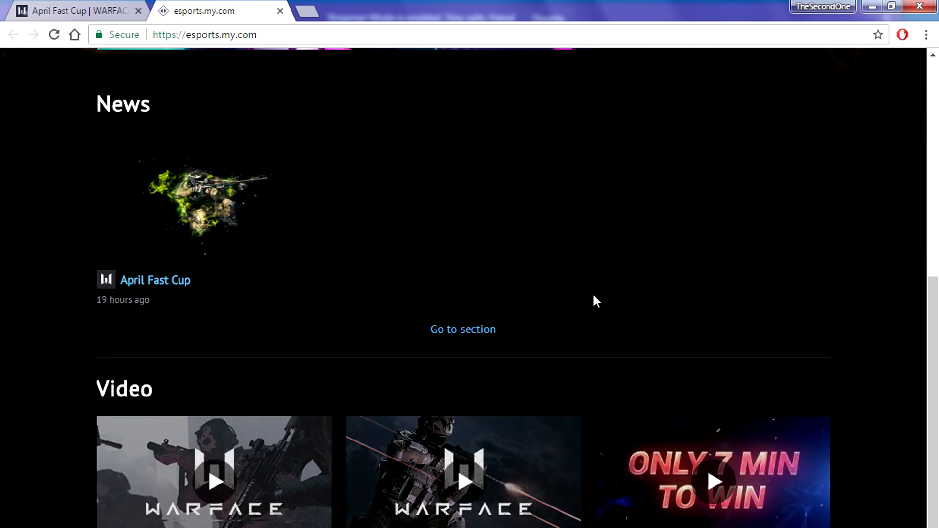
scroll(593, 299, down, 1)
scroll(665, 509, up, 9)
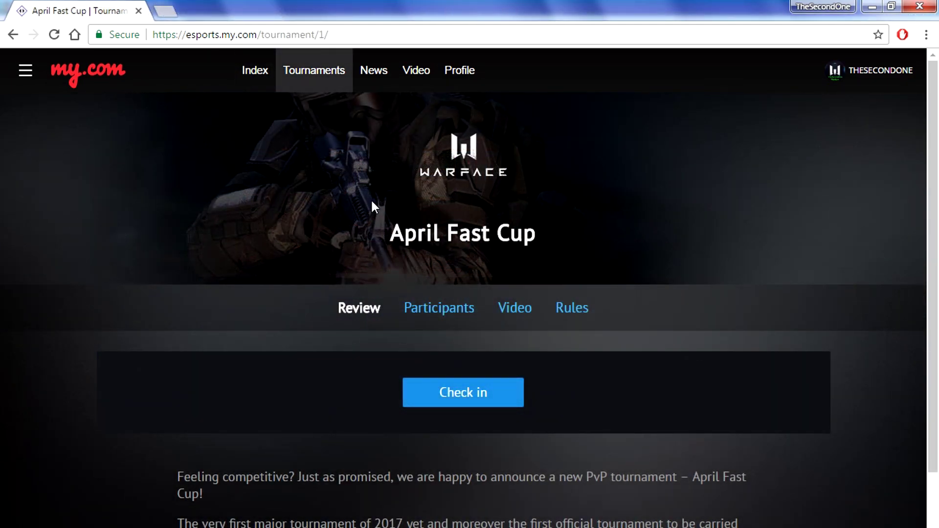
- Read through the Review description, then show the tournament's Participants list
scroll(373, 202, down, 2)
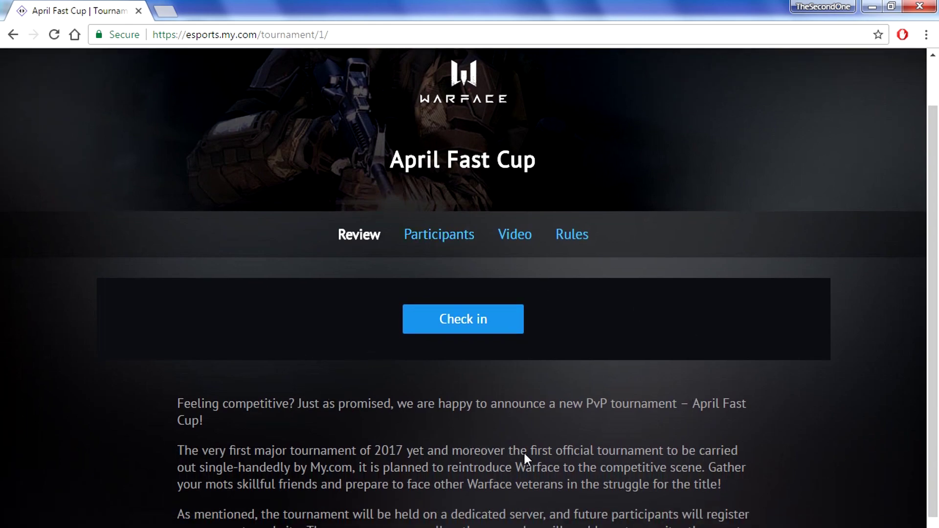
scroll(524, 454, down, 5)
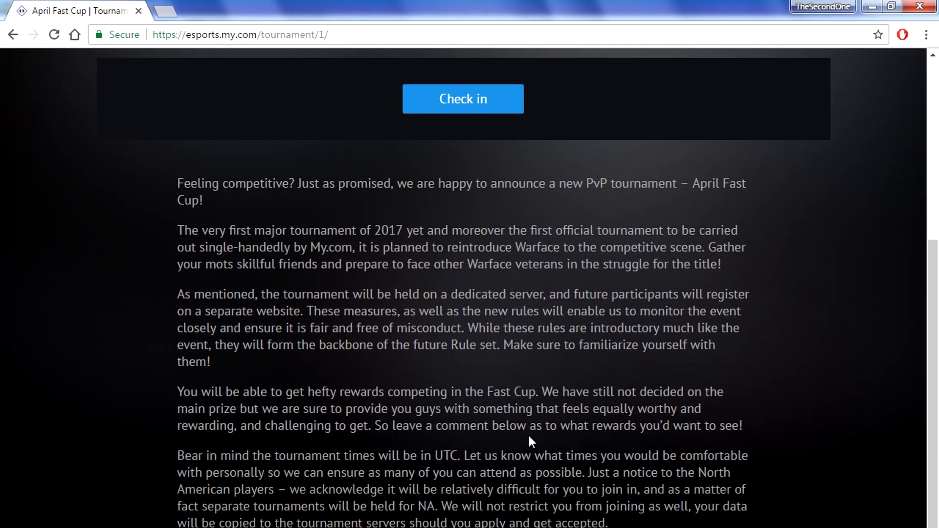
scroll(536, 469, up, 3)
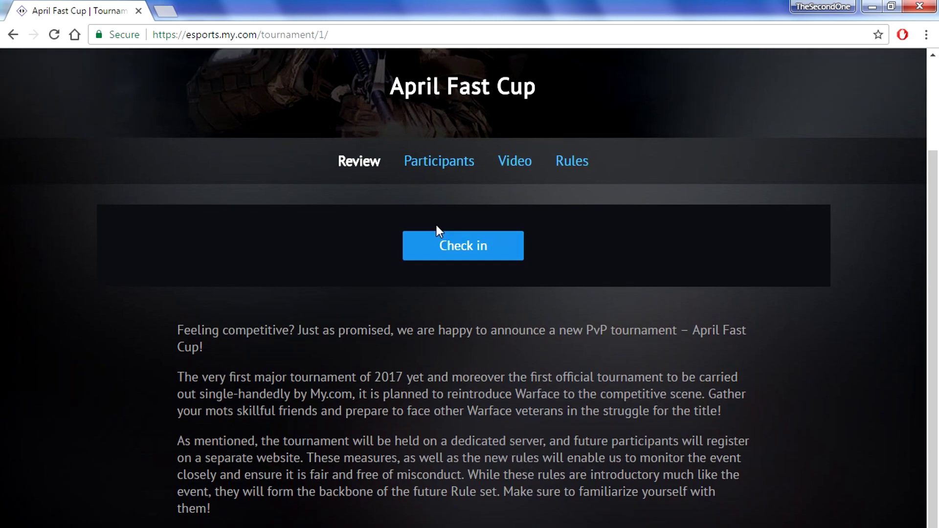
click(446, 173)
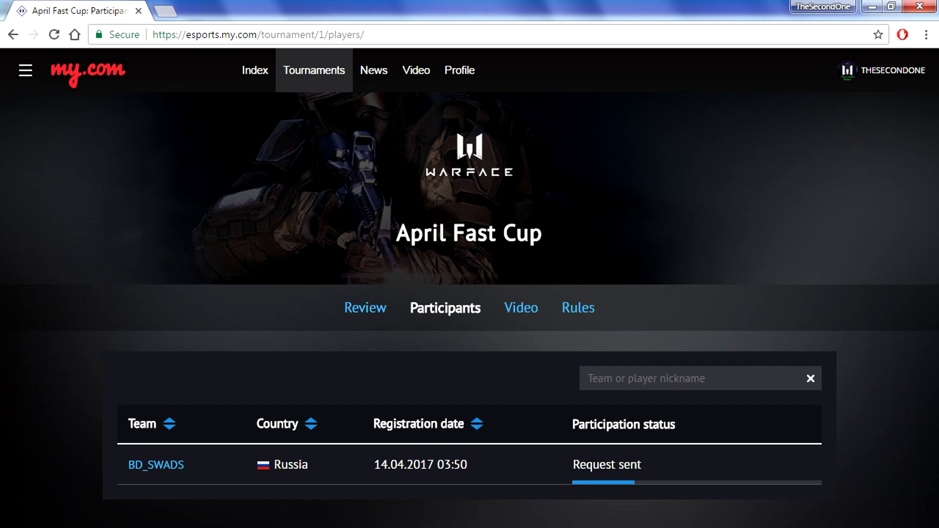
- Open team BD_SWADS's profile in a new tab and scroll through its roster
middle_click(151, 469)
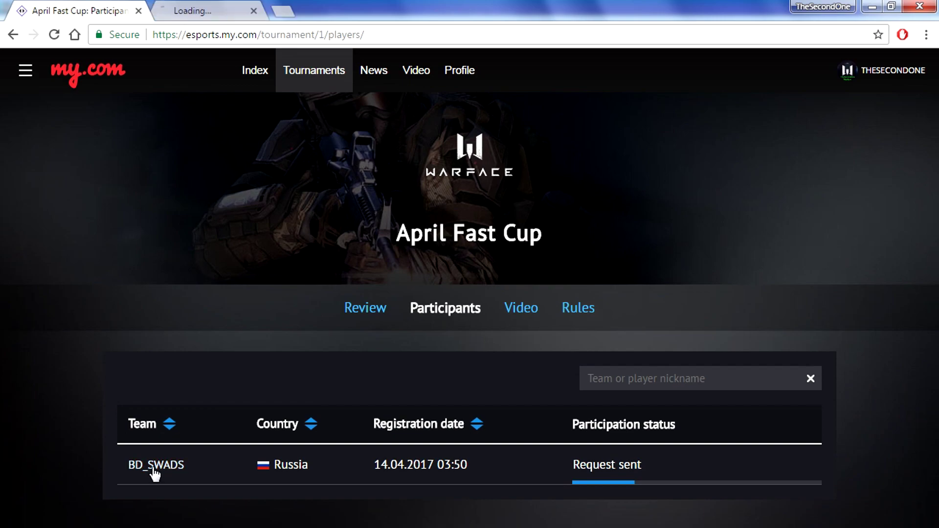
click(222, 9)
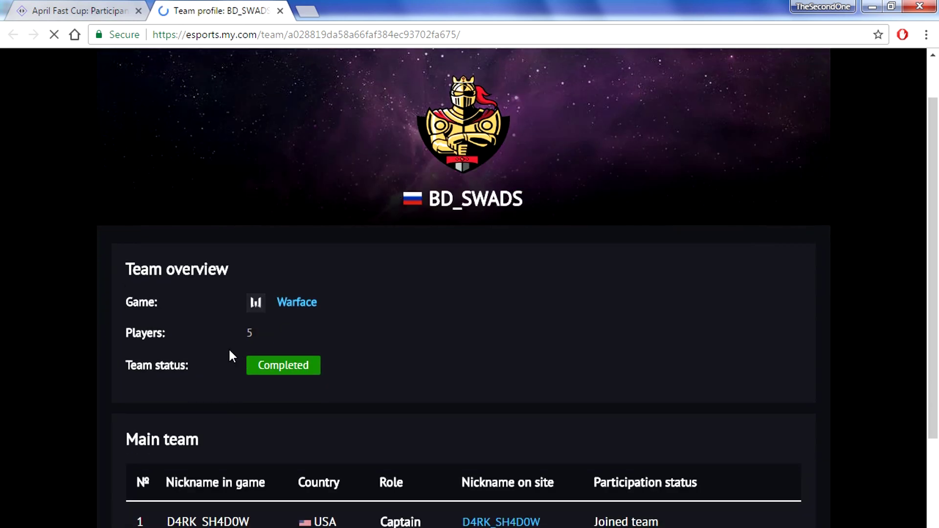
scroll(230, 350, down, 8)
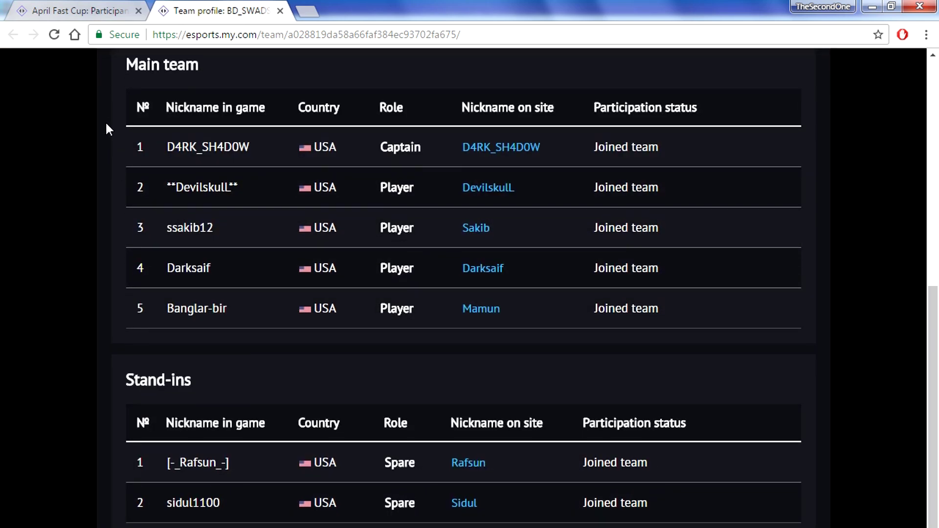
scroll(295, 360, down, 3)
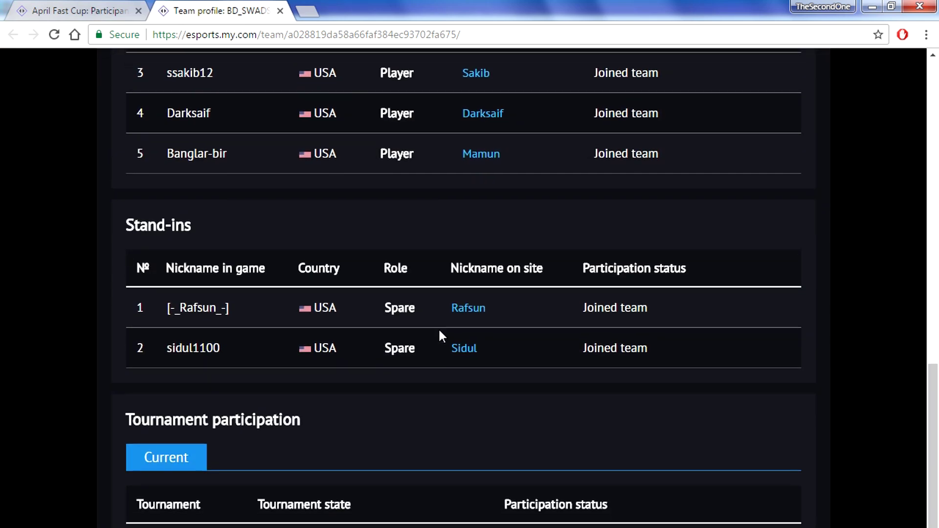
scroll(442, 336, down, 1)
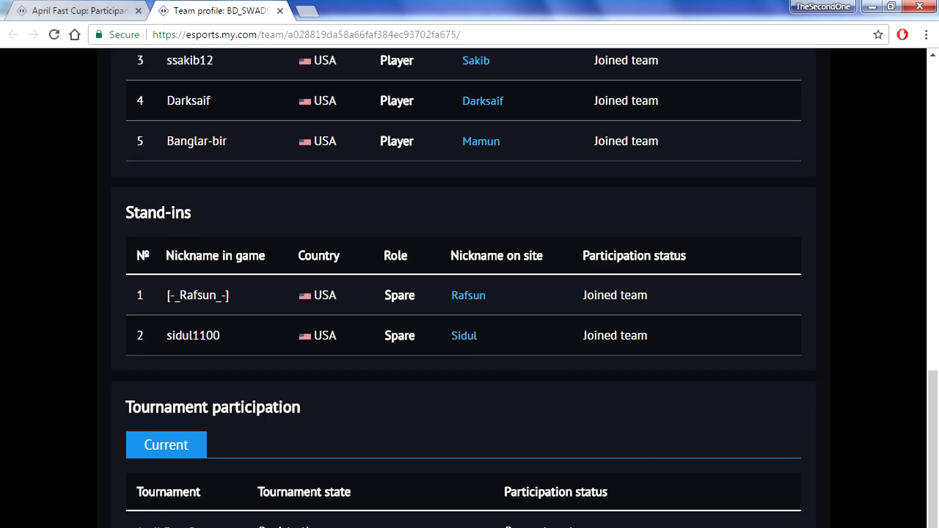
scroll(498, 411, up, 6)
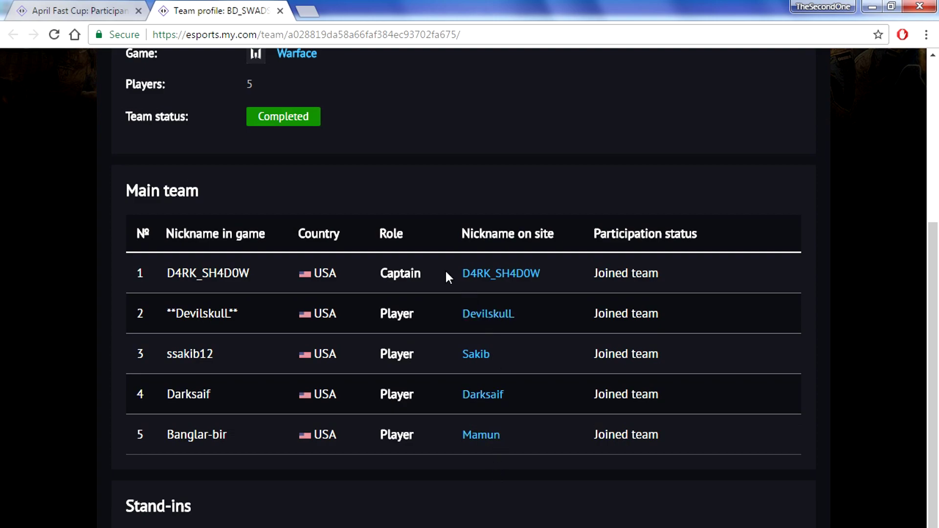
scroll(328, 235, up, 2)
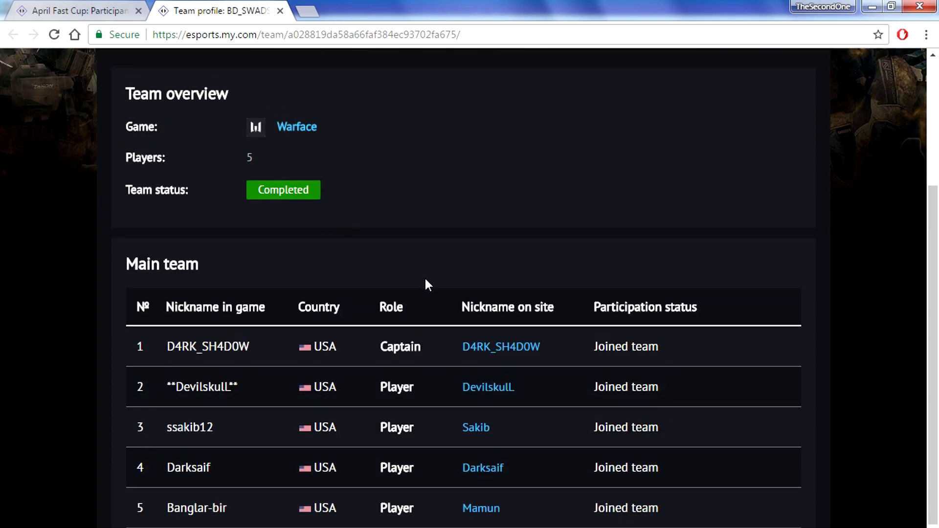
- View the BD_SWADS captain's player profile in its own tab, then close it
middle_click(526, 349)
click(346, 7)
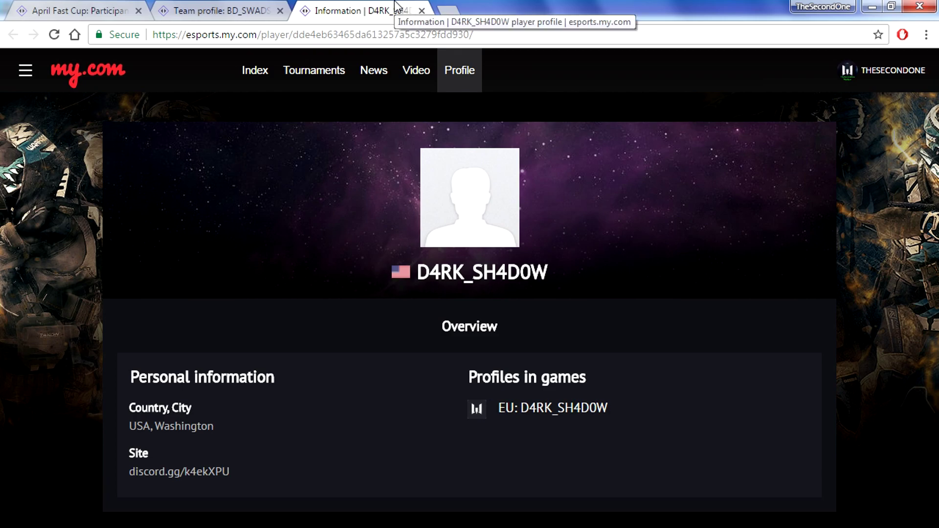
middle_click(394, 17)
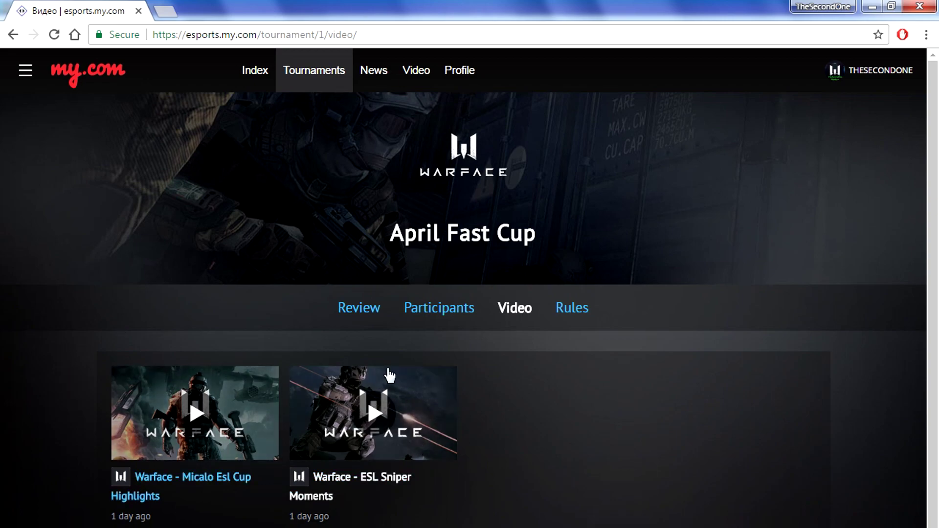
- Show the April Fast Cup Rules and scroll down through the regulations
scroll(555, 349, down, 1)
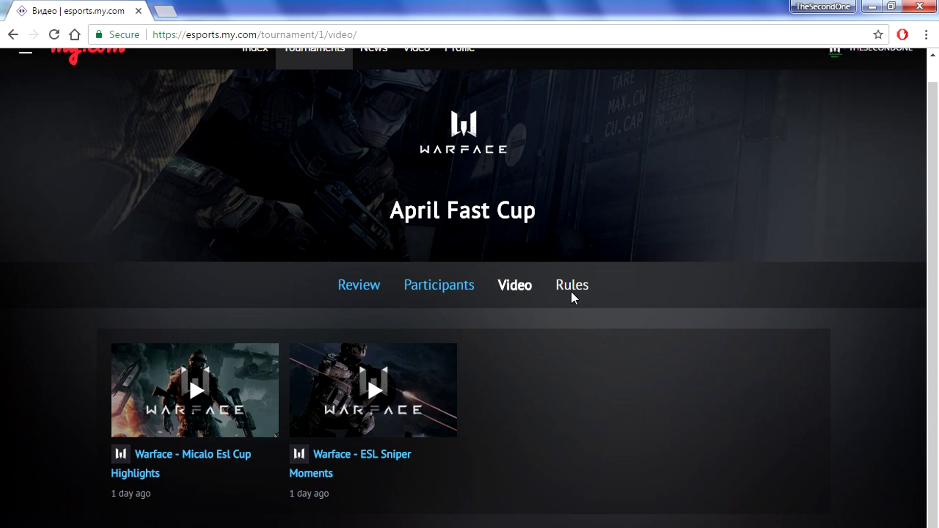
click(572, 294)
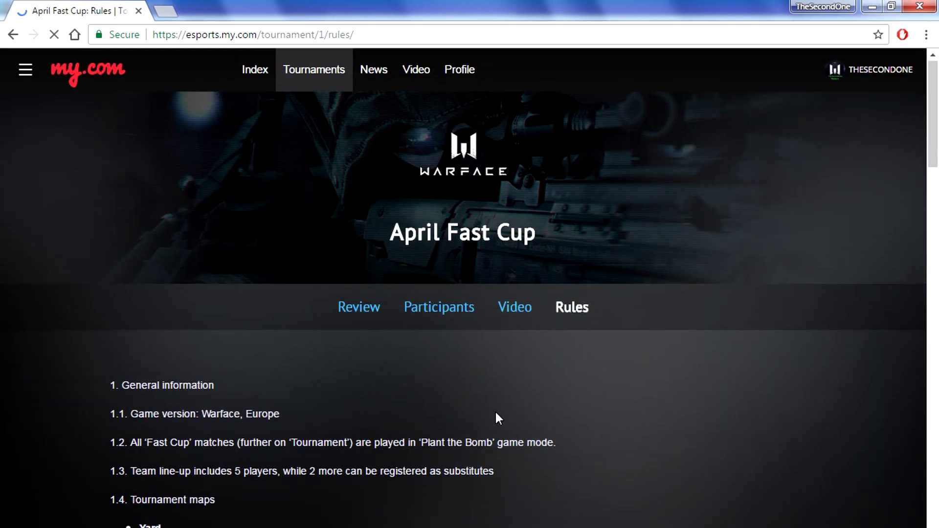
scroll(496, 413, down, 2)
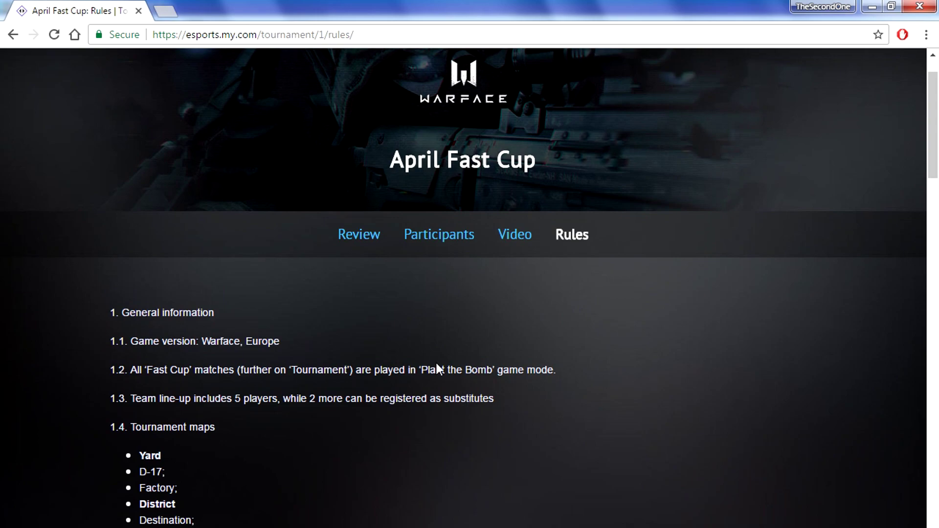
scroll(436, 369, down, 2)
scroll(109, 207, down, 2)
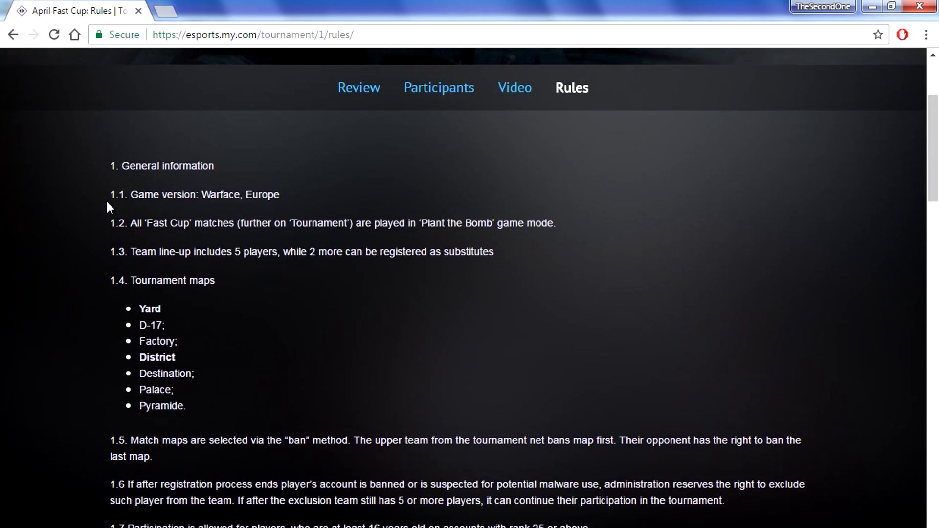
scroll(105, 199, down, 4)
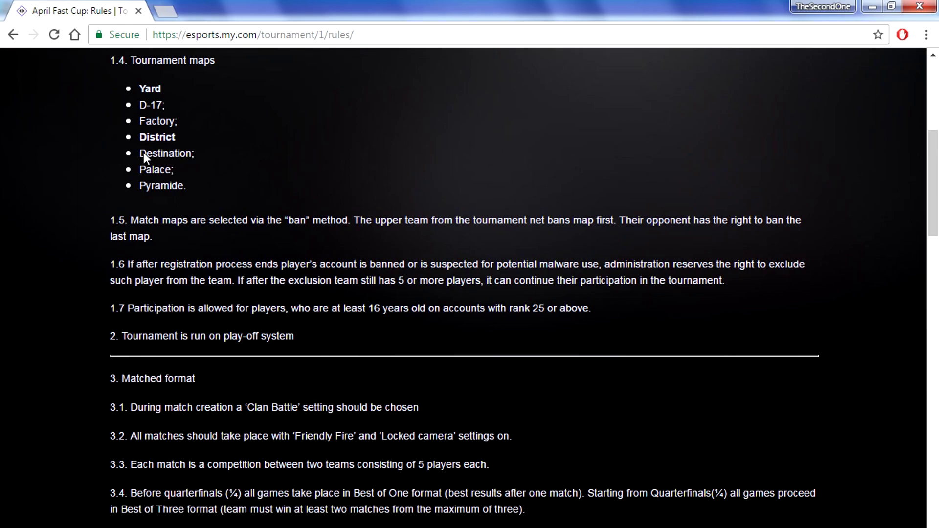
scroll(150, 218, down, 6)
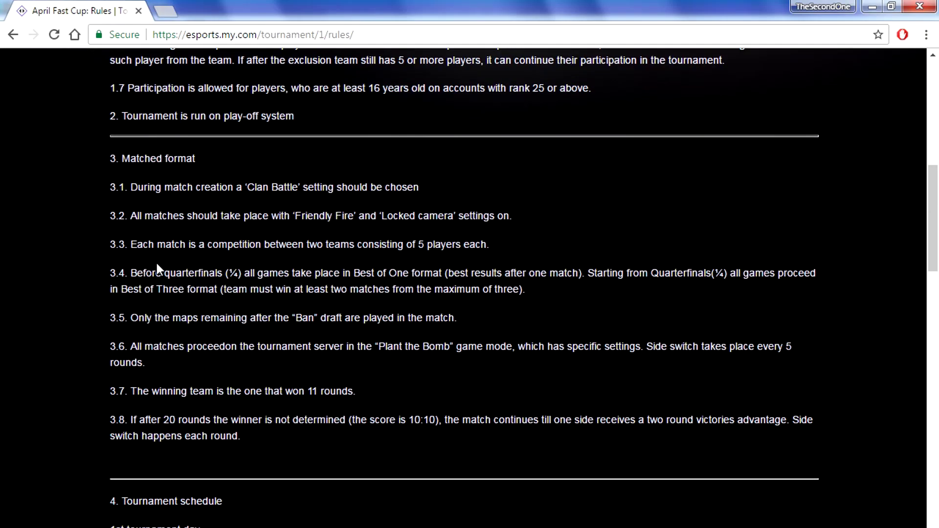
scroll(157, 264, down, 12)
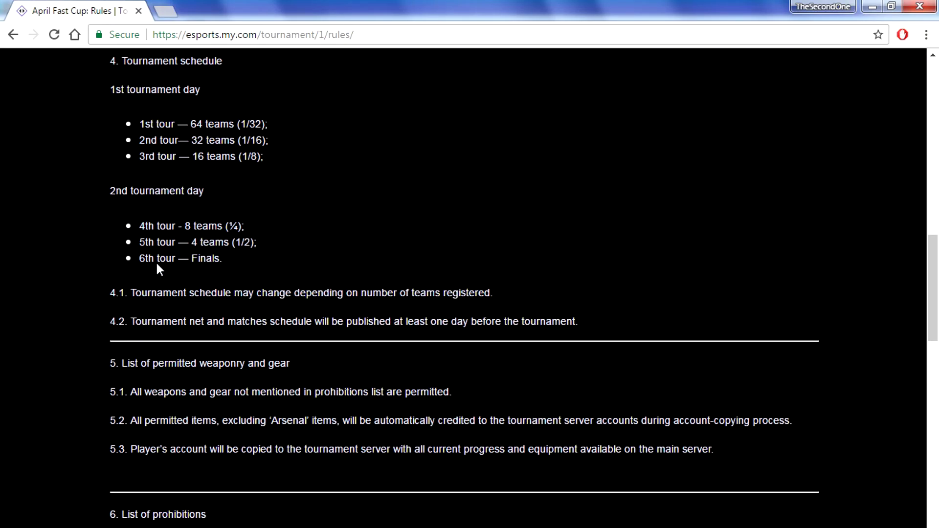
scroll(157, 264, down, 13)
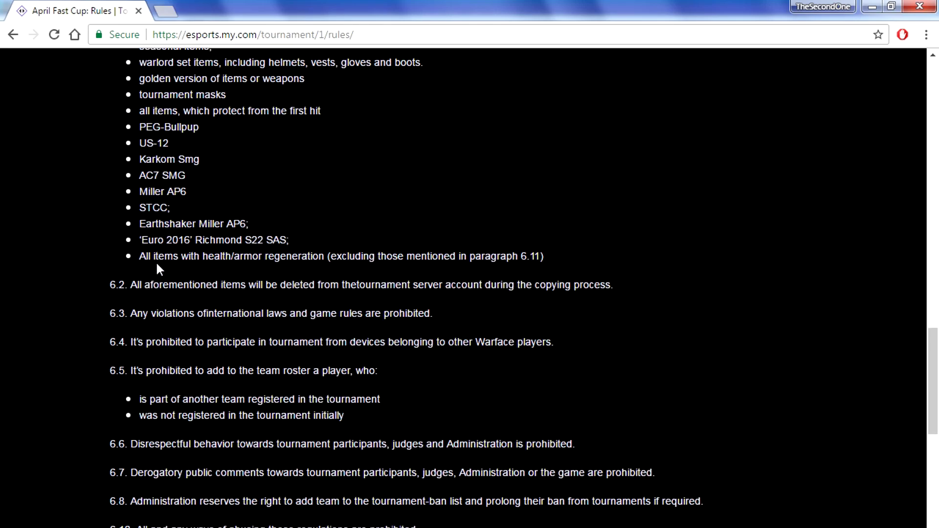
scroll(157, 264, down, 8)
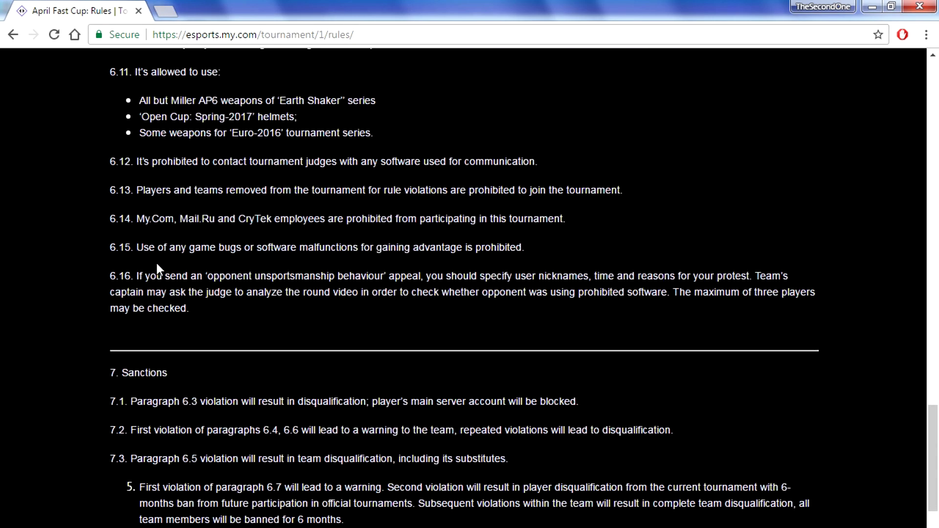
scroll(156, 263, down, 20)
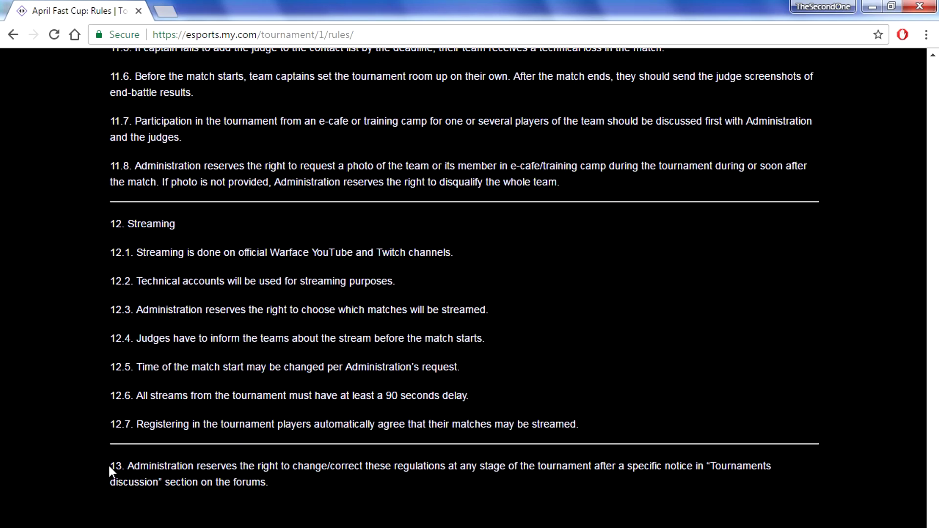
- Highlight and clear text in rule 13, then scroll back toward the top of the rules
drag(230, 463, 389, 461)
click(244, 469)
click(478, 526)
scroll(287, 489, up, 15)
scroll(119, 308, up, 15)
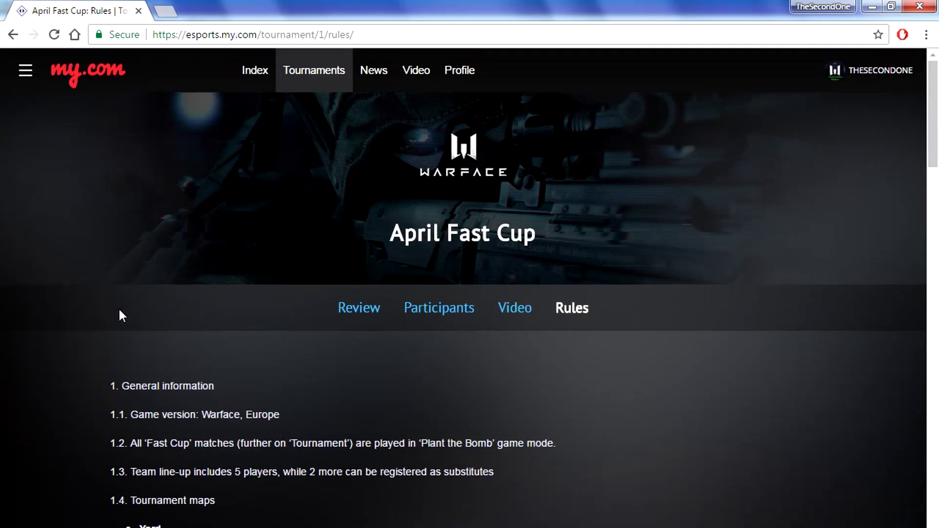
scroll(216, 392, down, 4)
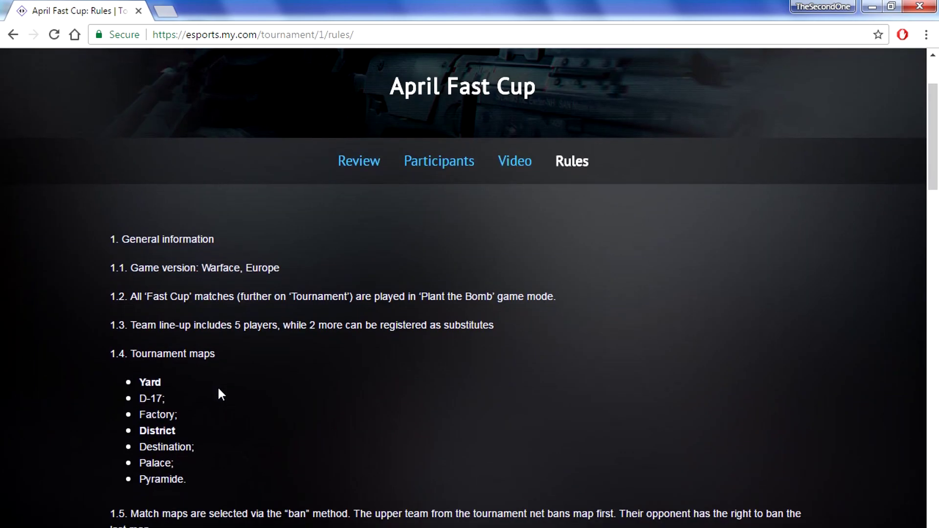
scroll(274, 345, up, 3)
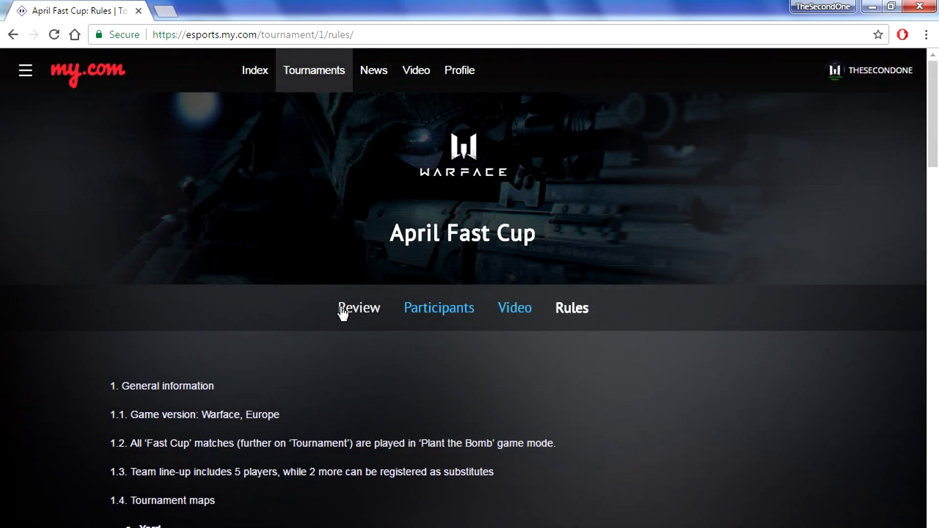
- Open your own player profile page and zoom the browser out to 80%
click(463, 80)
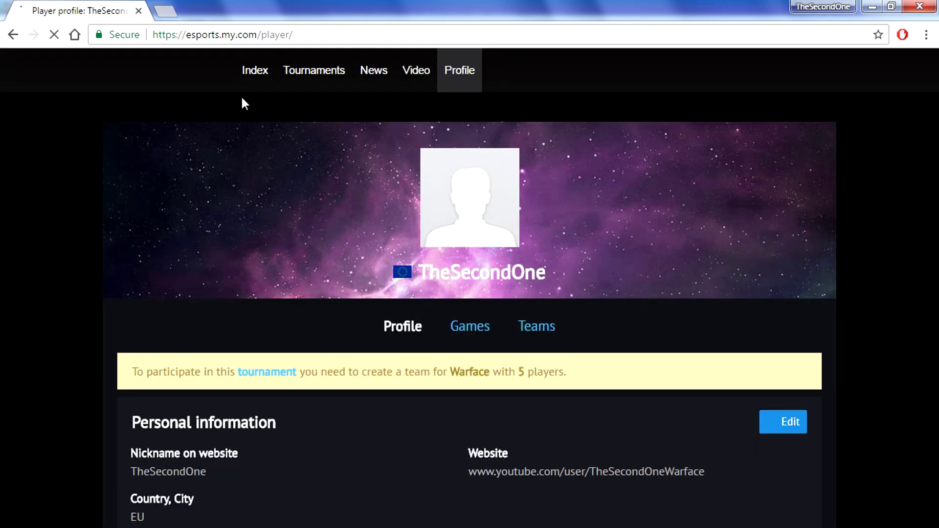
click(249, 66)
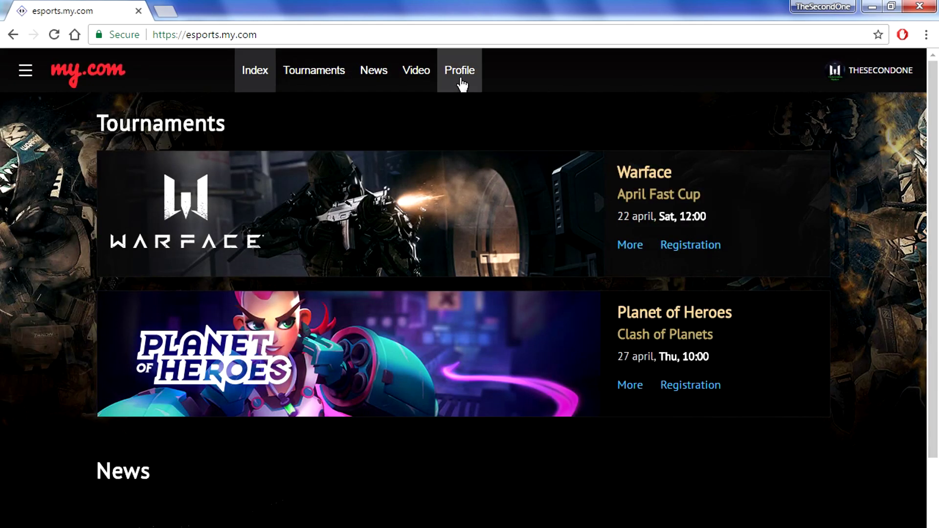
click(461, 84)
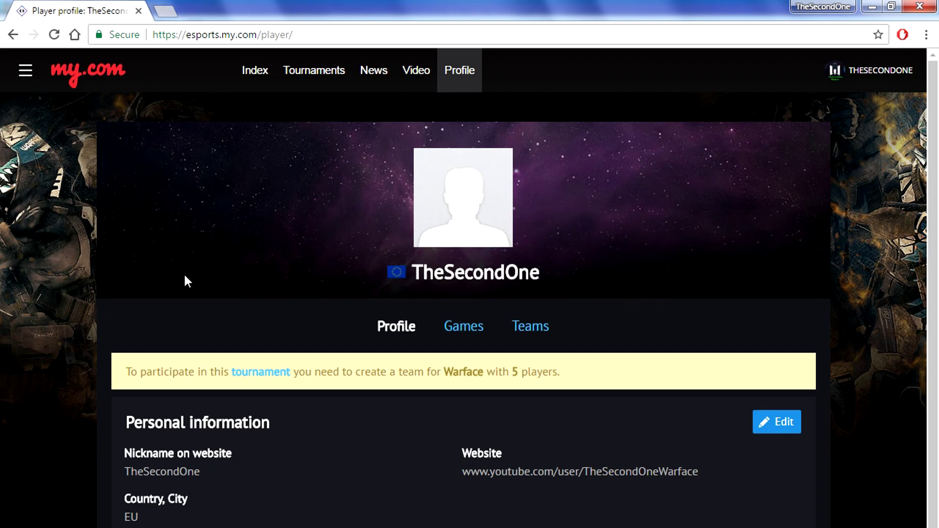
scroll(341, 196, down, 1)
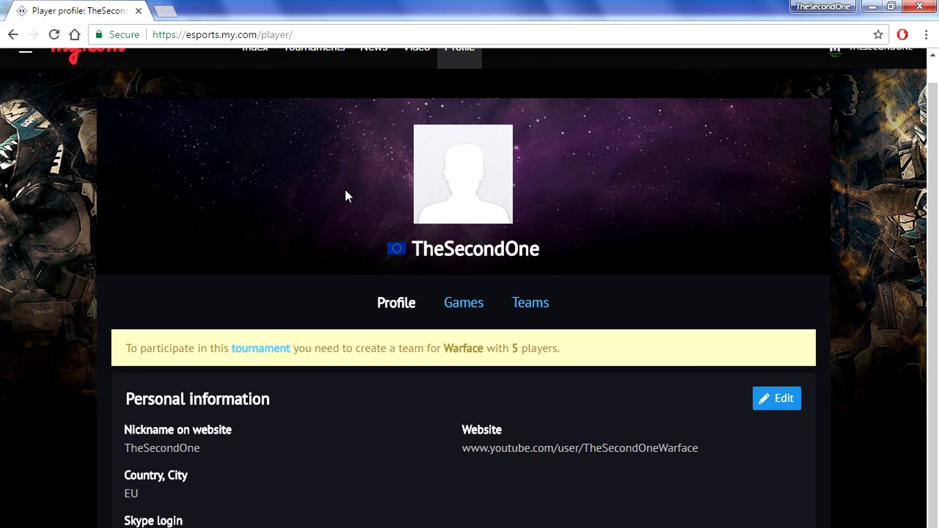
key(ctrl+minus)
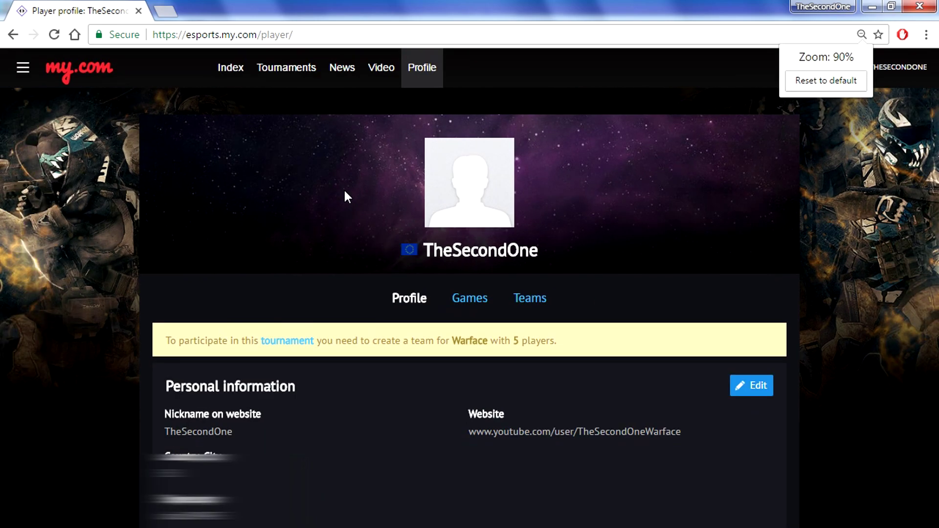
key(ctrl+minus)
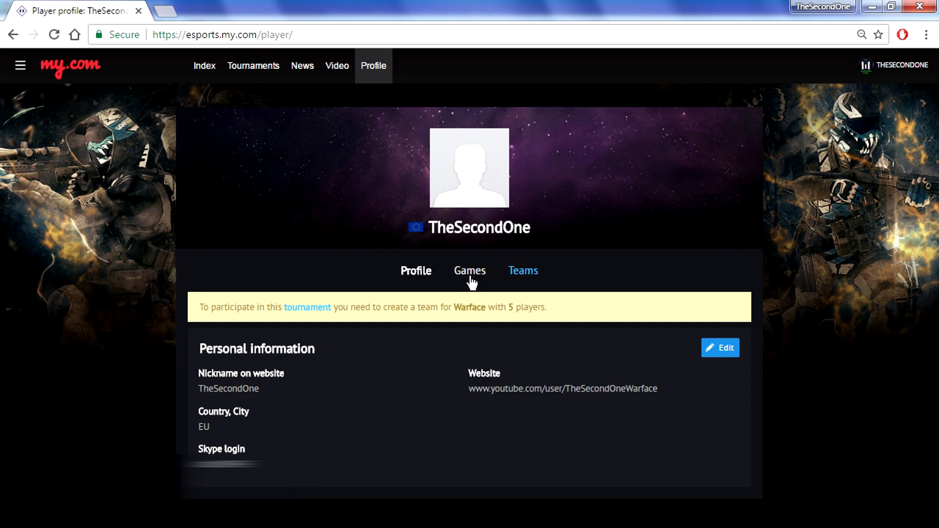
- Edit the personal information and choose Israel in the Country dropdown
click(720, 348)
drag(312, 386, 174, 394)
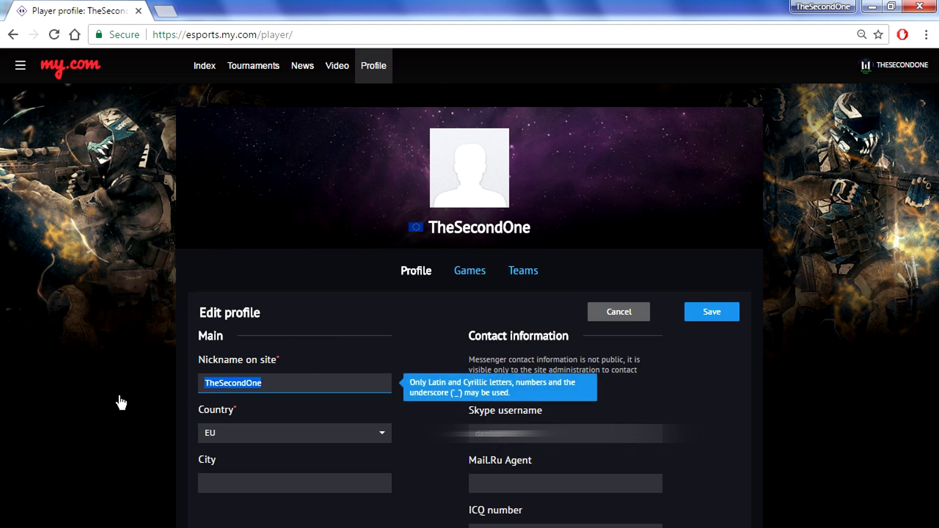
click(241, 361)
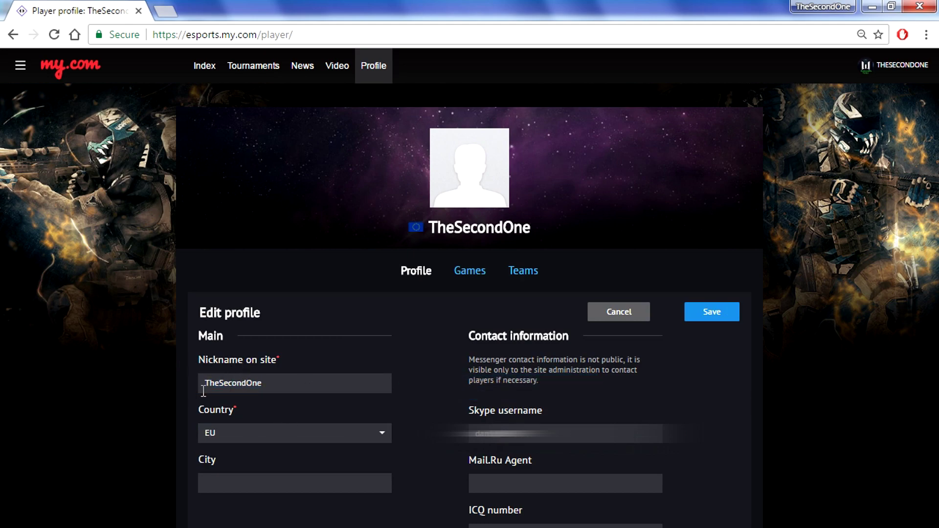
click(260, 440)
scroll(289, 486, down, 10)
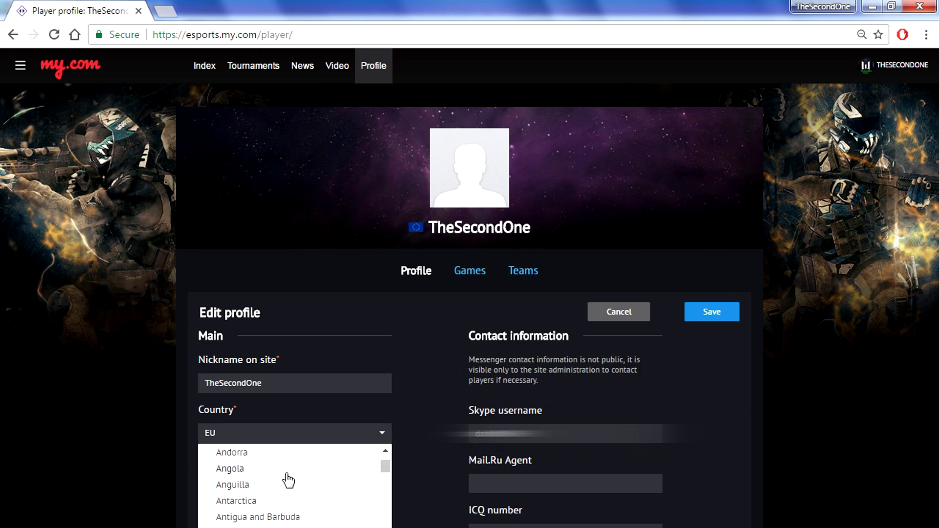
scroll(290, 491, down, 9)
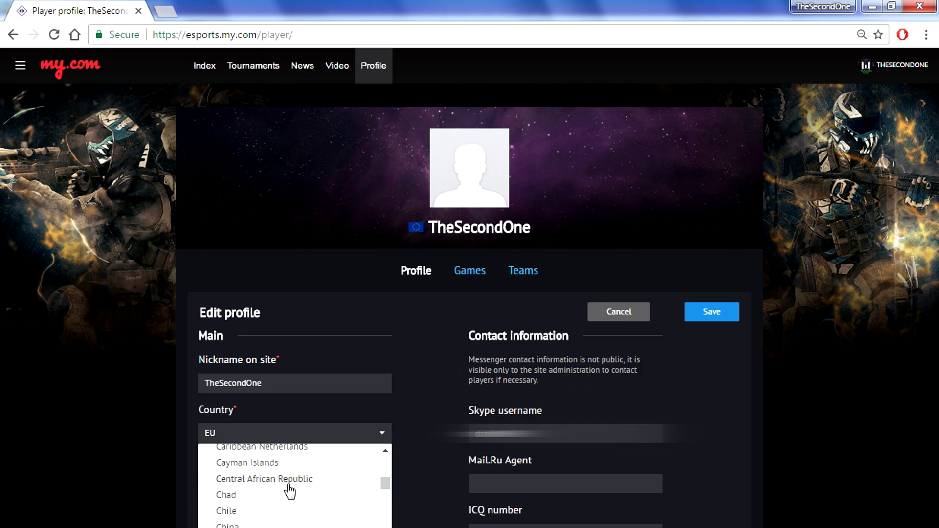
scroll(290, 490, down, 12)
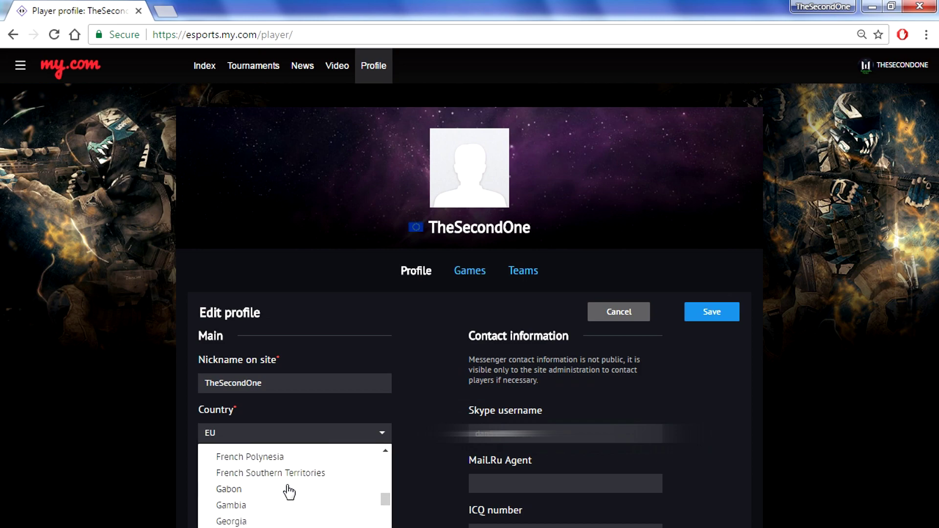
scroll(288, 490, down, 6)
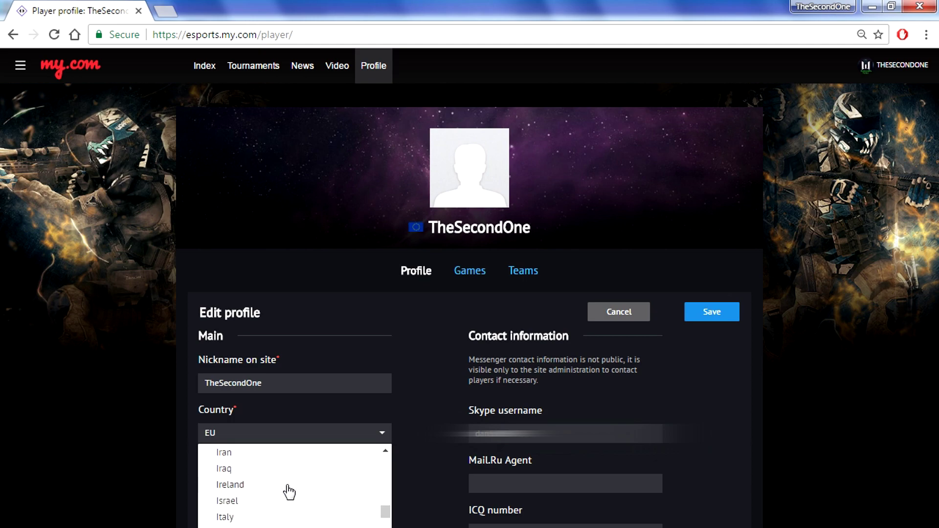
click(259, 502)
- Move past the City and Skype fields and save the profile changes
click(233, 482)
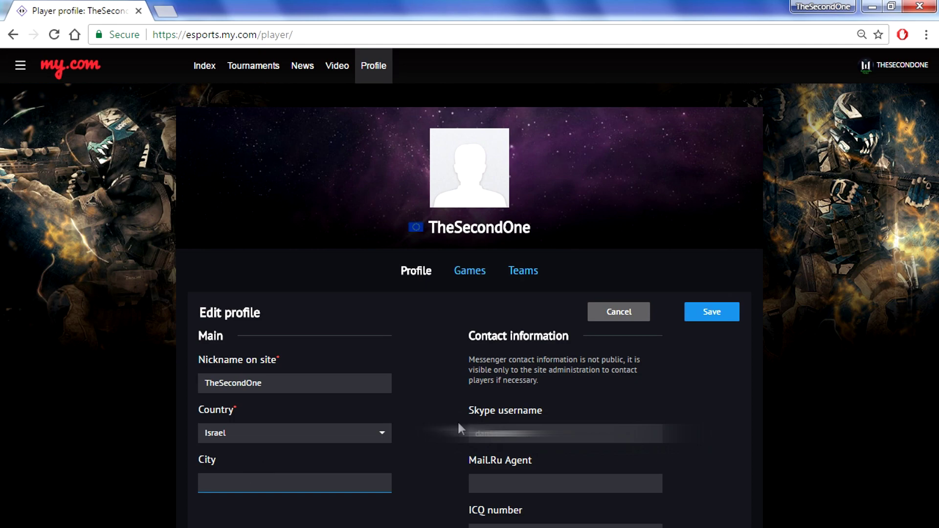
key(Tab)
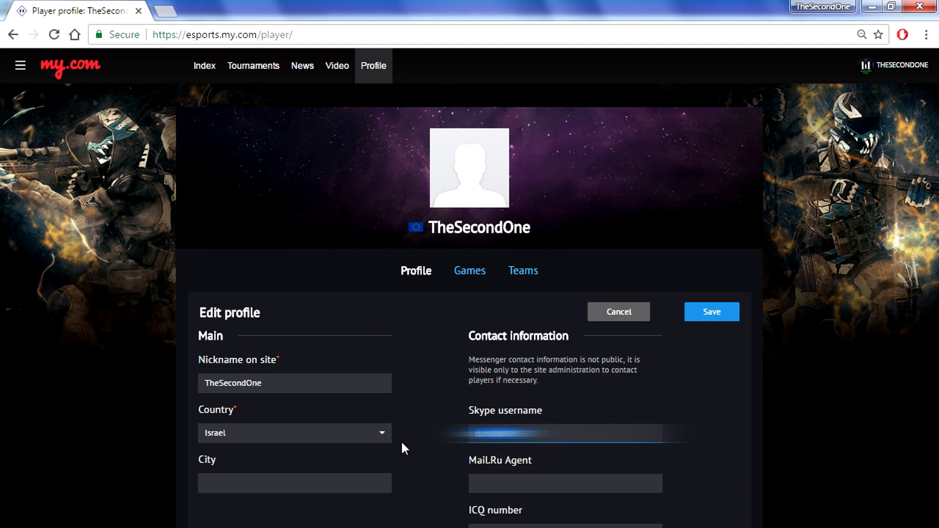
click(440, 446)
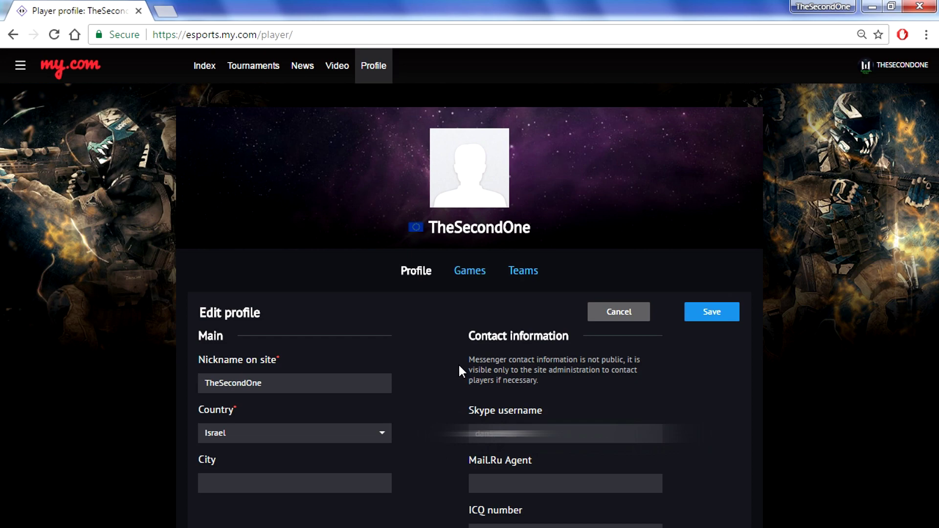
click(704, 315)
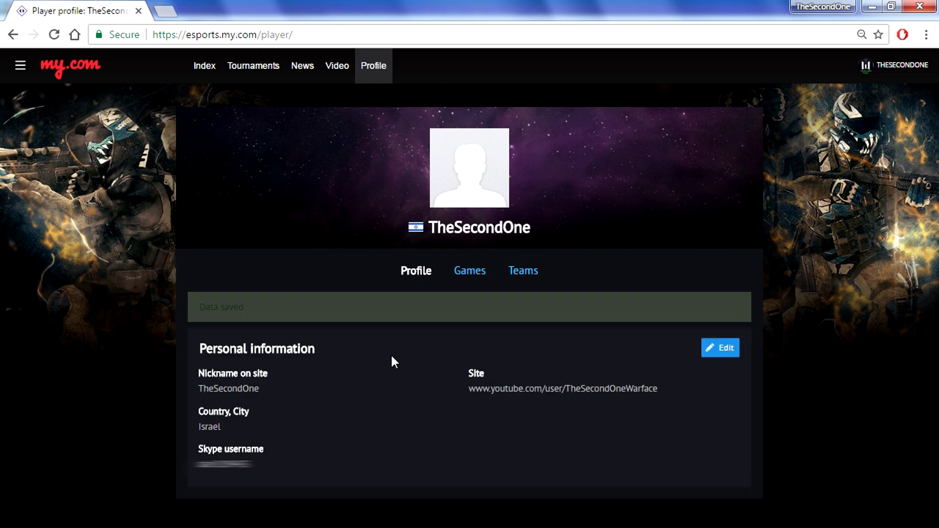
- In Games, refresh and link the EU server Warface profile, then view the Teams section
click(464, 281)
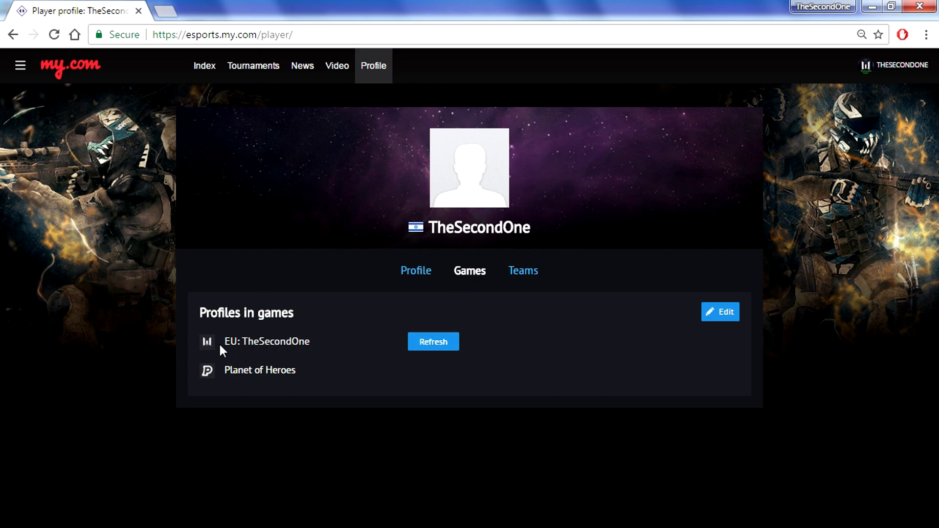
click(439, 344)
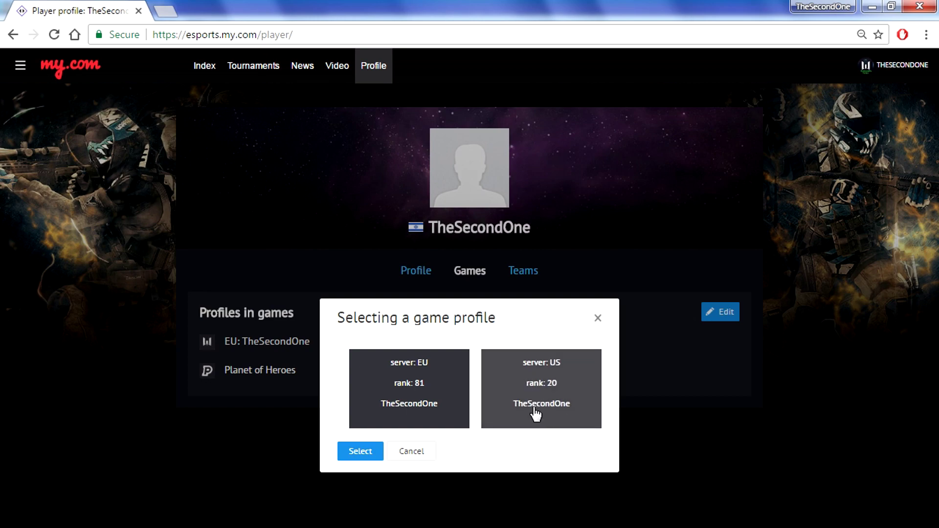
click(425, 399)
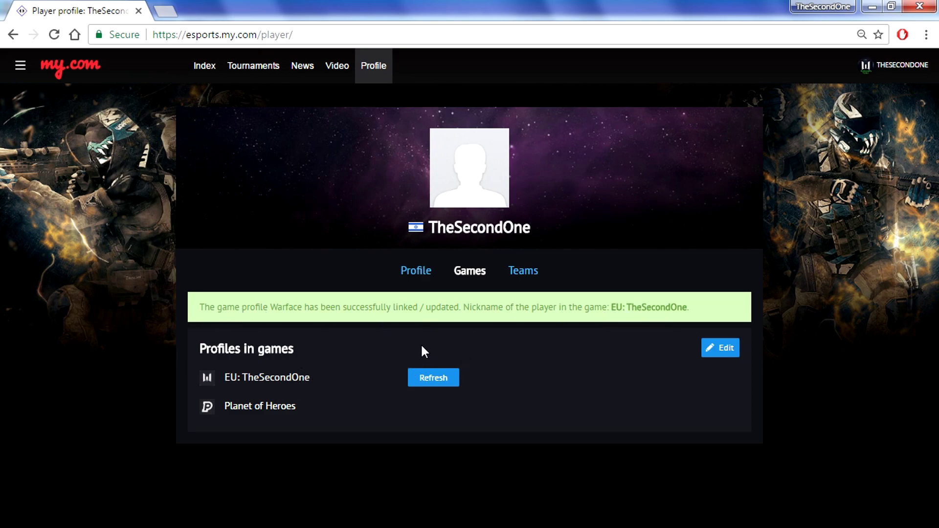
click(514, 277)
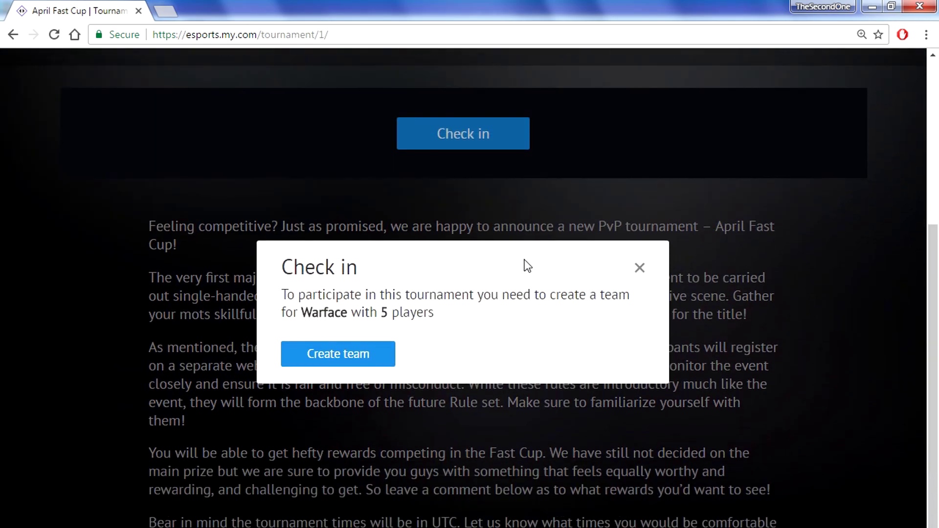
- Start creating a team and fill the Name with the Thesecondone's suggestion
click(359, 359)
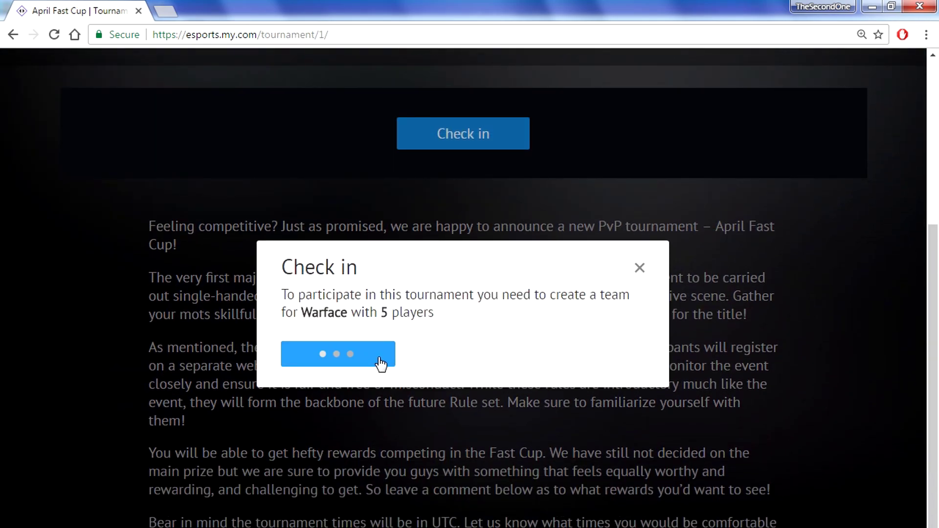
scroll(520, 356, down, 1)
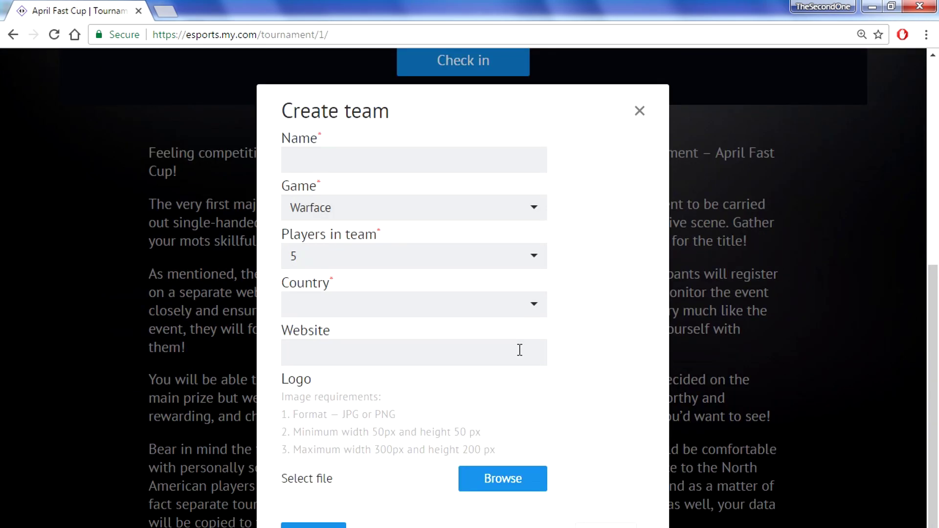
scroll(511, 369, down, 2)
scroll(511, 370, up, 1)
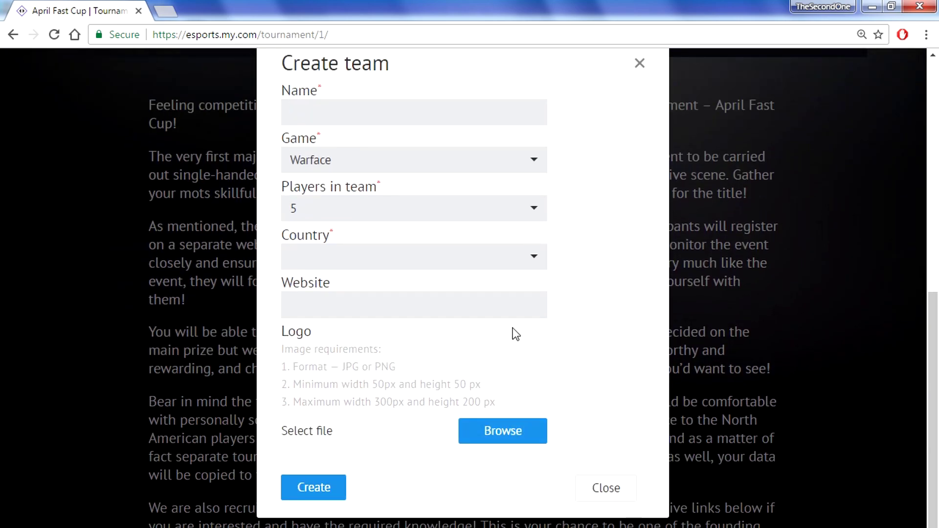
scroll(612, 275, up, 1)
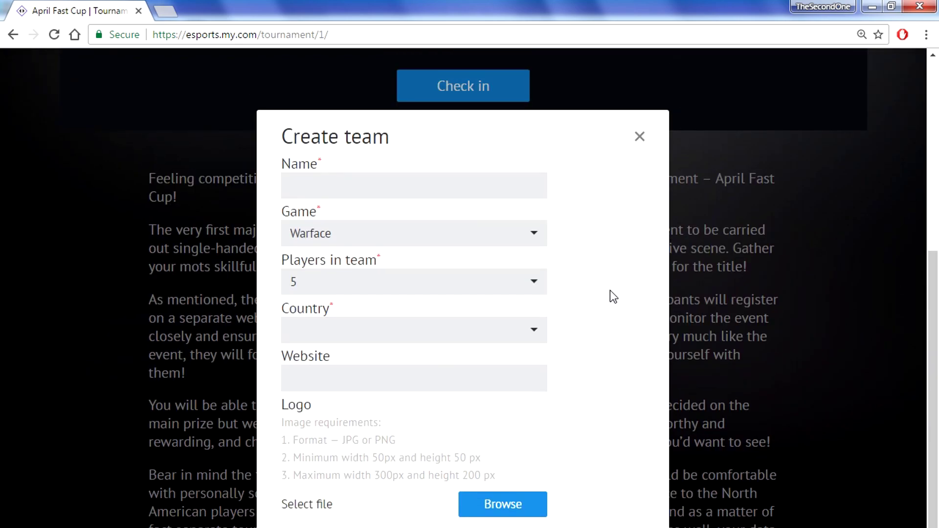
scroll(610, 290, down, 1)
click(431, 100)
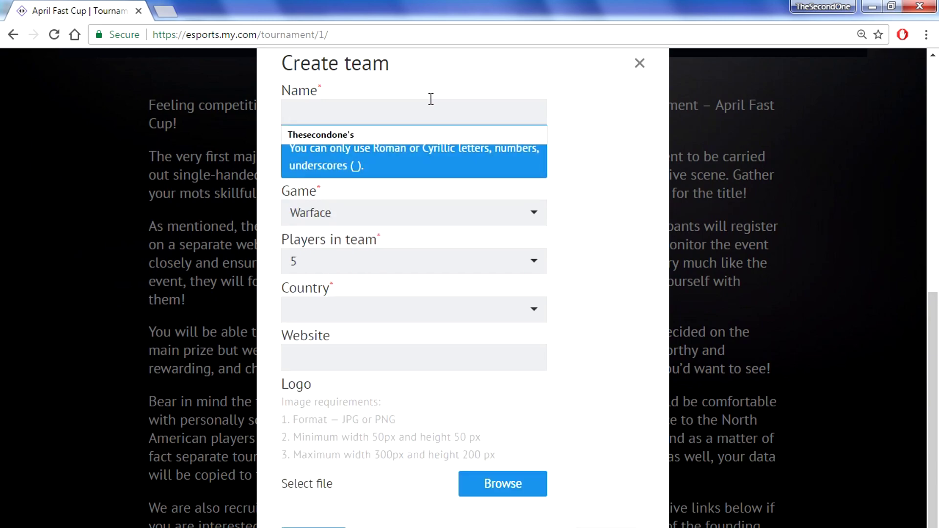
click(392, 137)
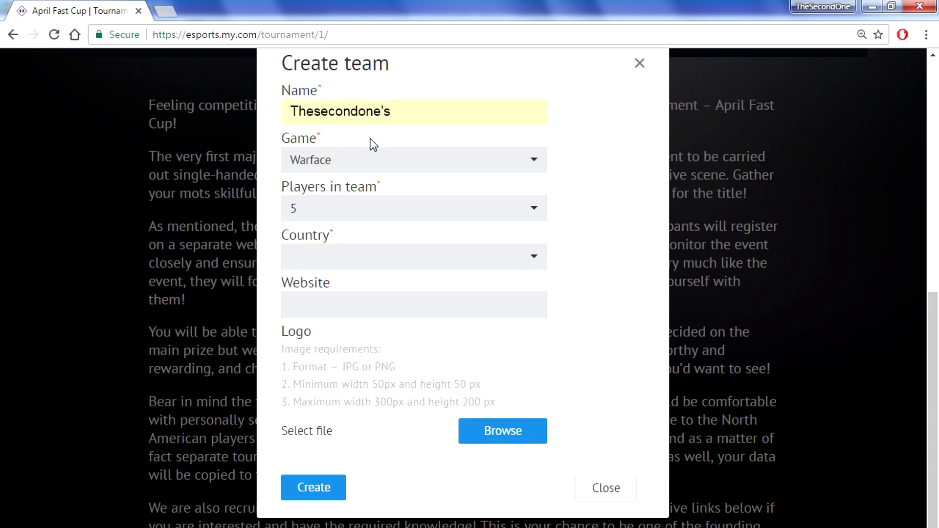
- Keep Warface as the game and 5 players in team
click(370, 166)
click(366, 169)
click(379, 208)
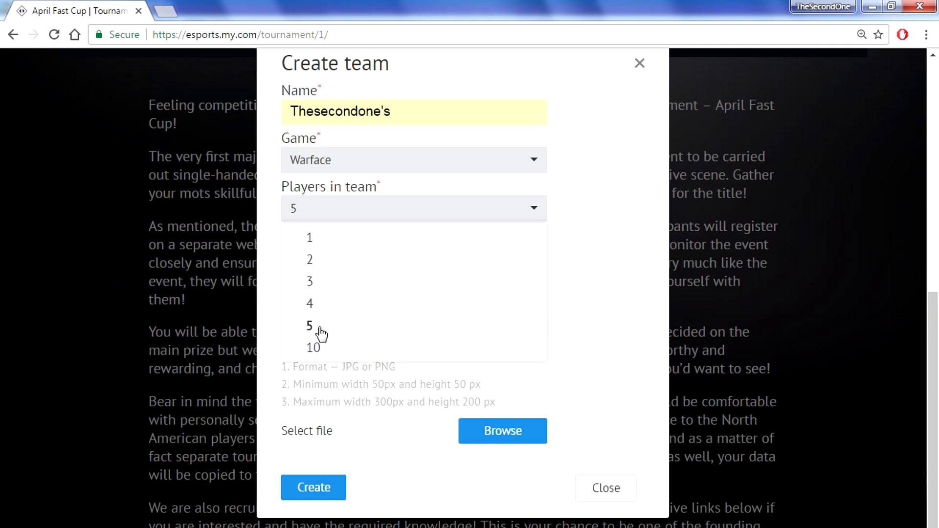
click(600, 259)
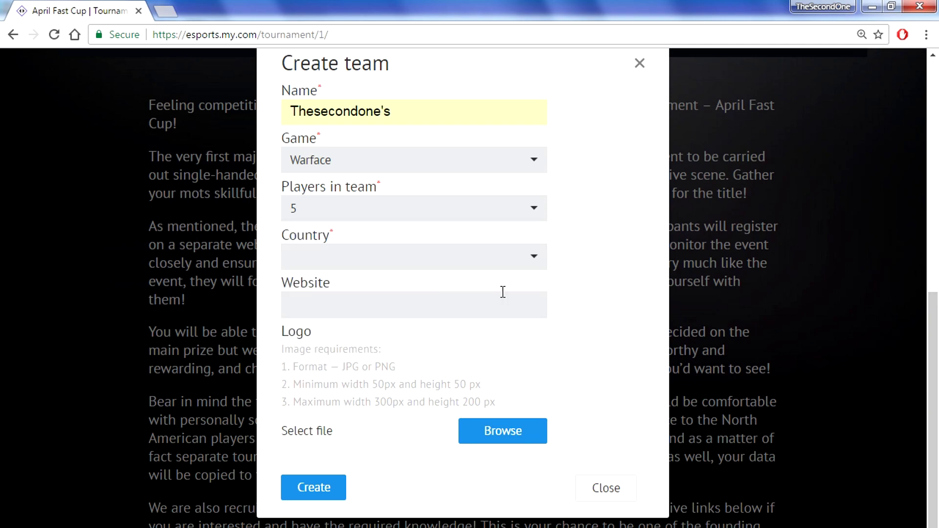
- Set the team's country to Israel from the Country dropdown
click(381, 257)
scroll(380, 332, down, 5)
scroll(379, 334, down, 20)
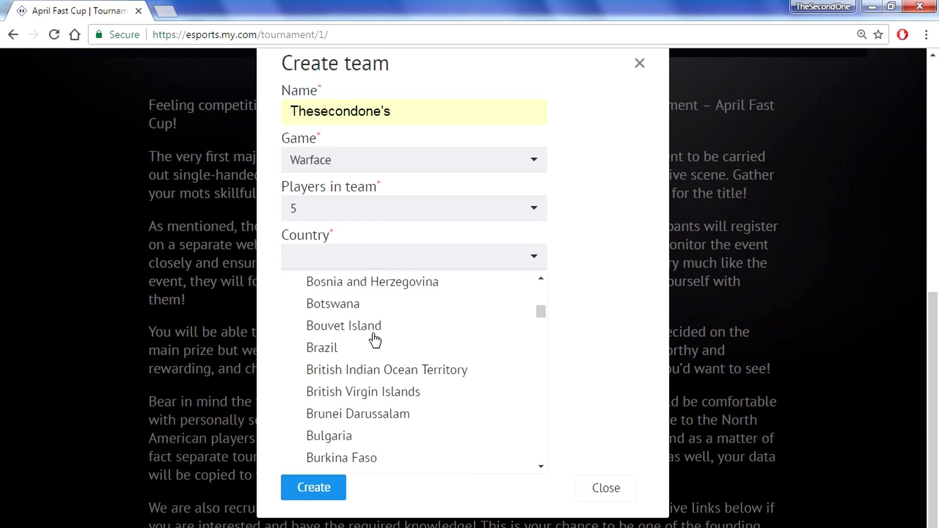
scroll(375, 340, down, 10)
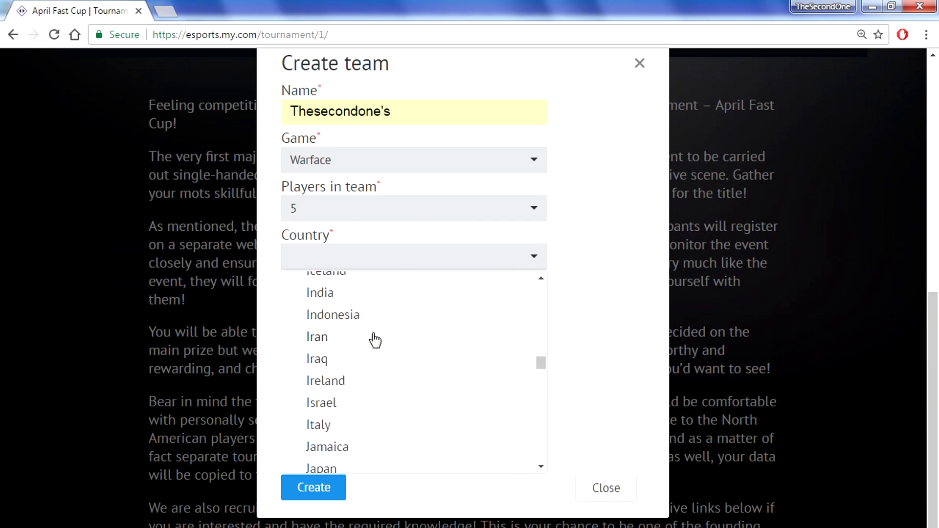
scroll(375, 340, up, 5)
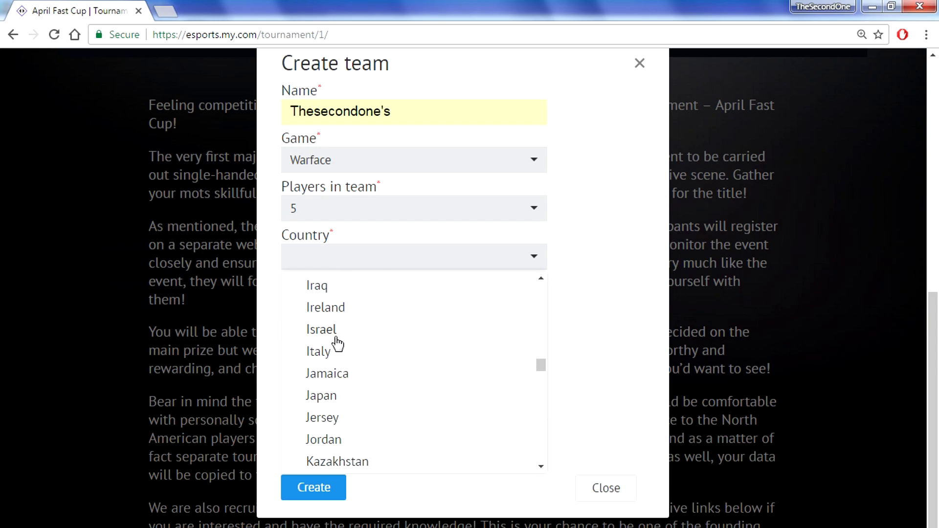
click(321, 334)
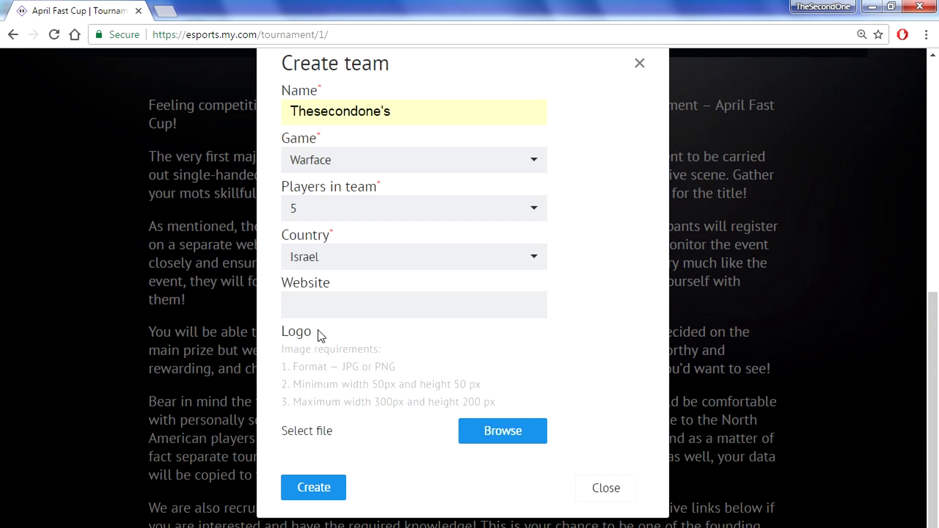
- Change the team's country to EU instead
click(353, 260)
scroll(424, 361, up, 20)
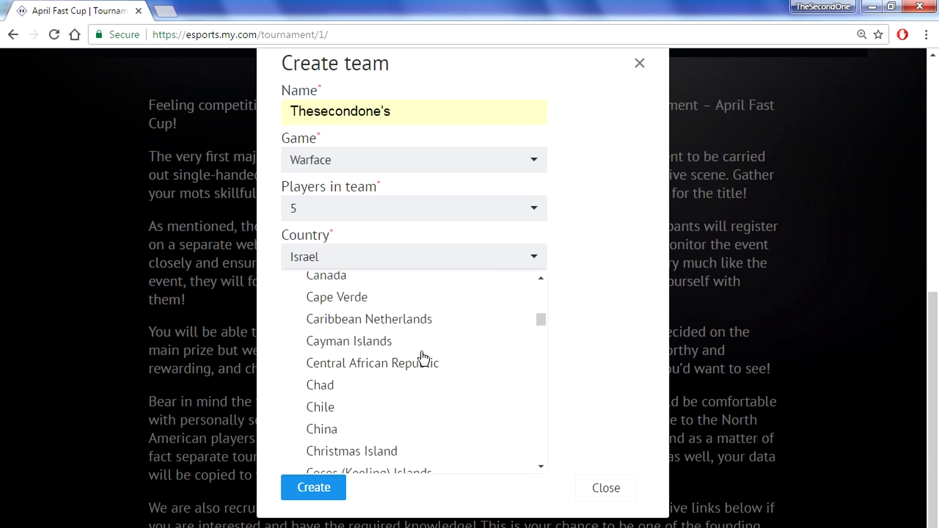
scroll(421, 351, up, 8)
scroll(375, 404, down, 4)
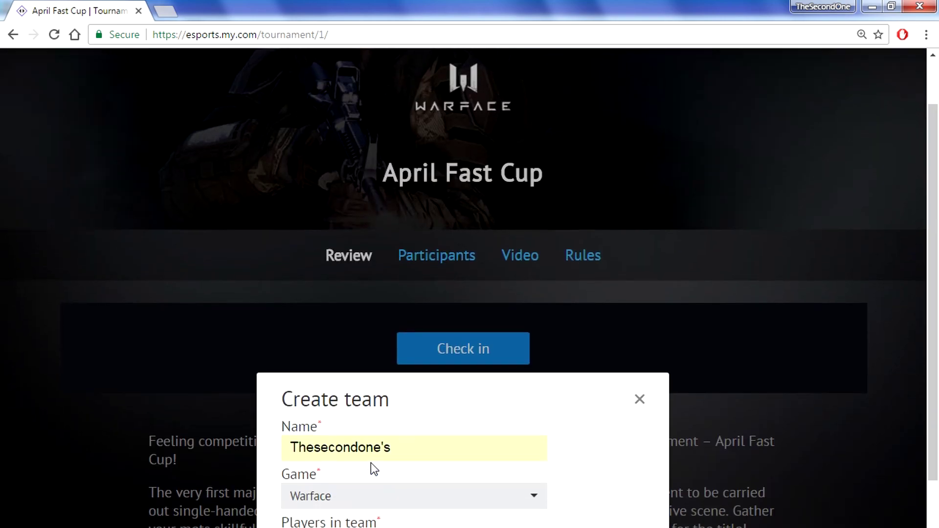
scroll(196, 379, down, 3)
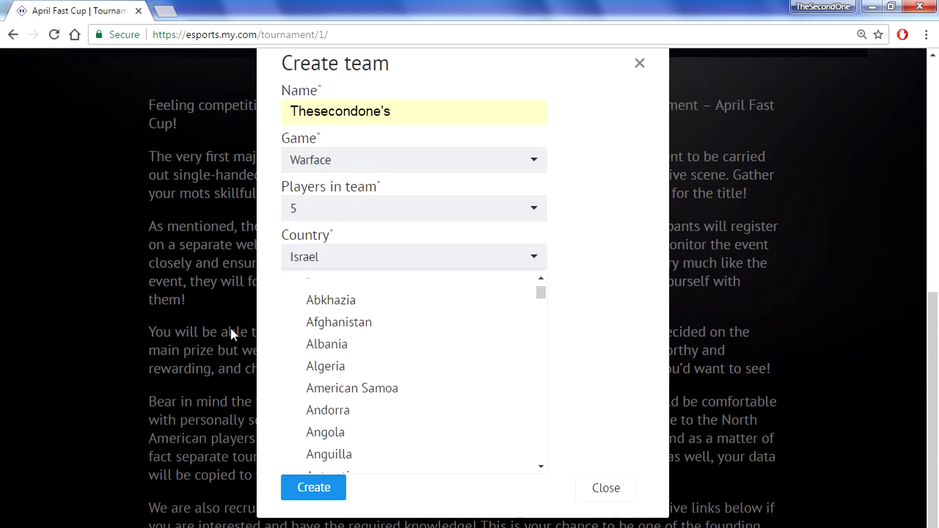
scroll(370, 332, up, 2)
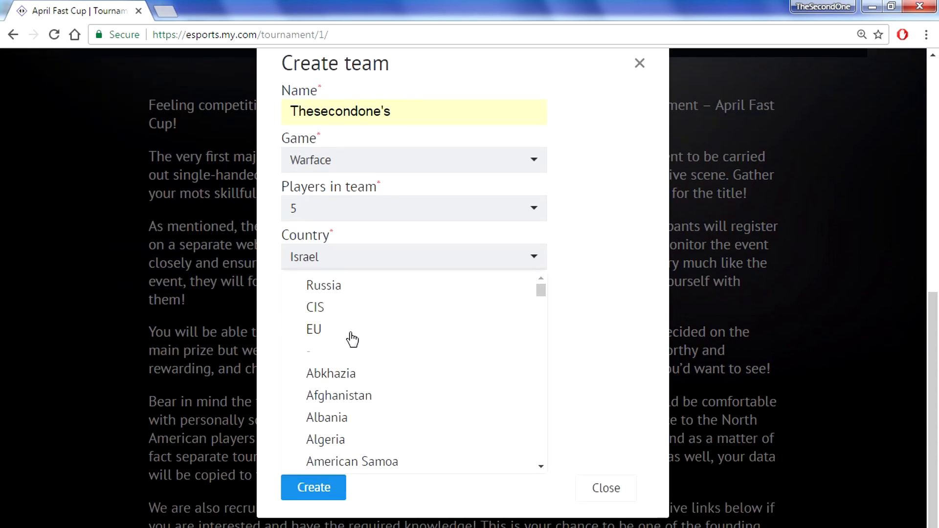
click(350, 332)
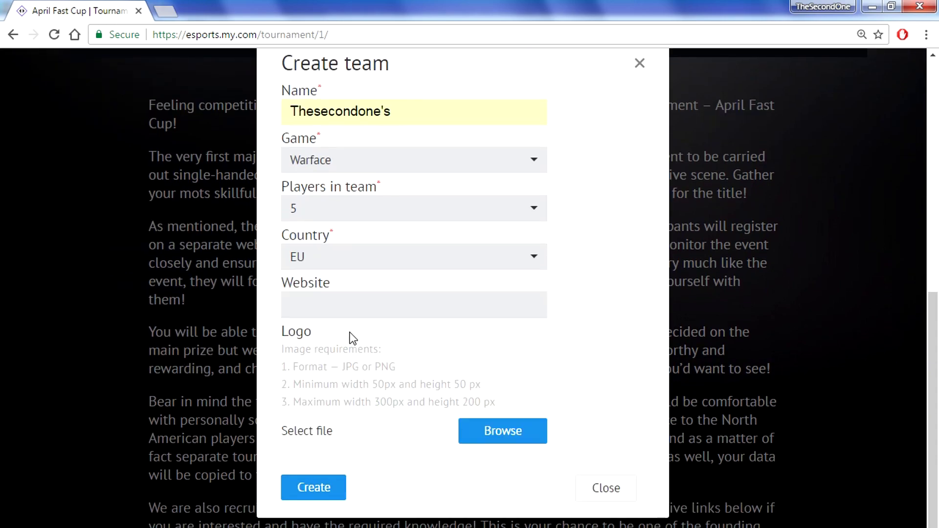
- Pick Austria as the team's country
click(299, 262)
scroll(414, 364, down, 1)
scroll(415, 364, down, 6)
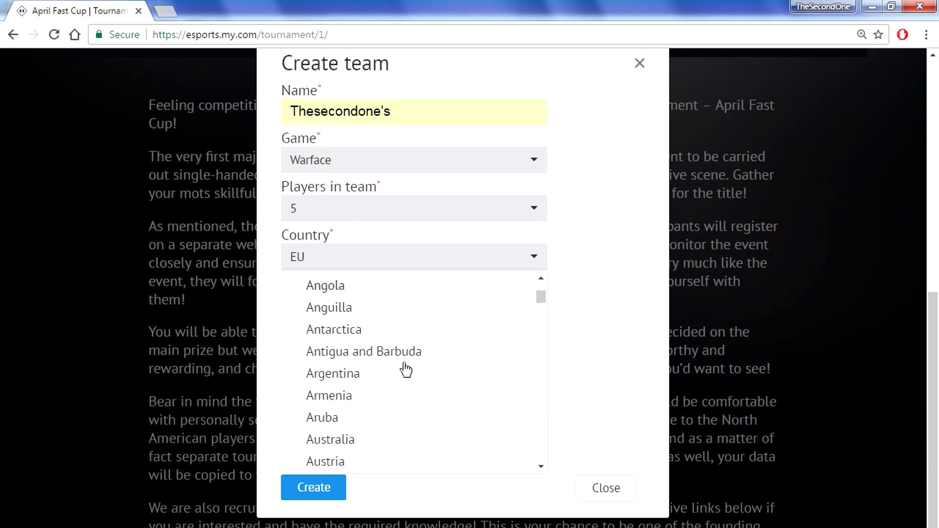
click(325, 313)
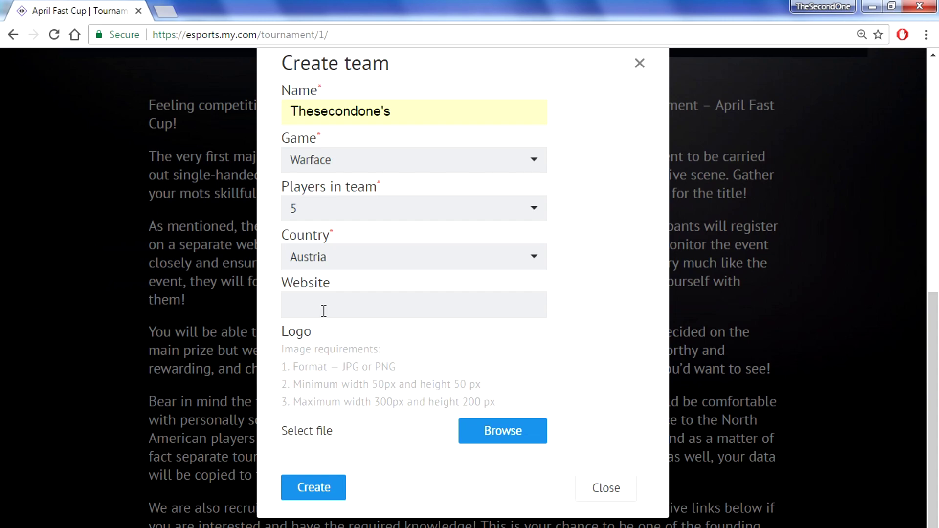
- Fill the team Website field with the YouTube channel address from autofill
click(324, 311)
click(339, 329)
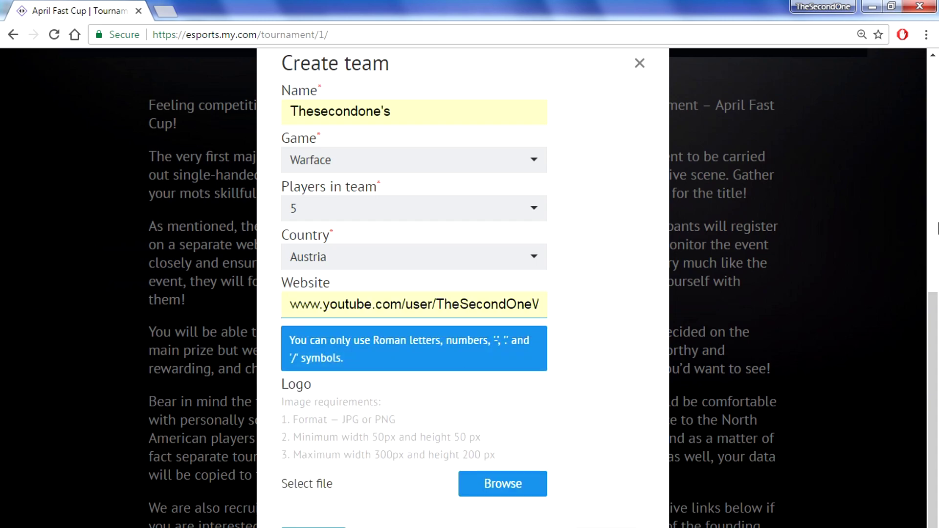
click(936, 227)
drag(933, 241, 912, 502)
click(378, 336)
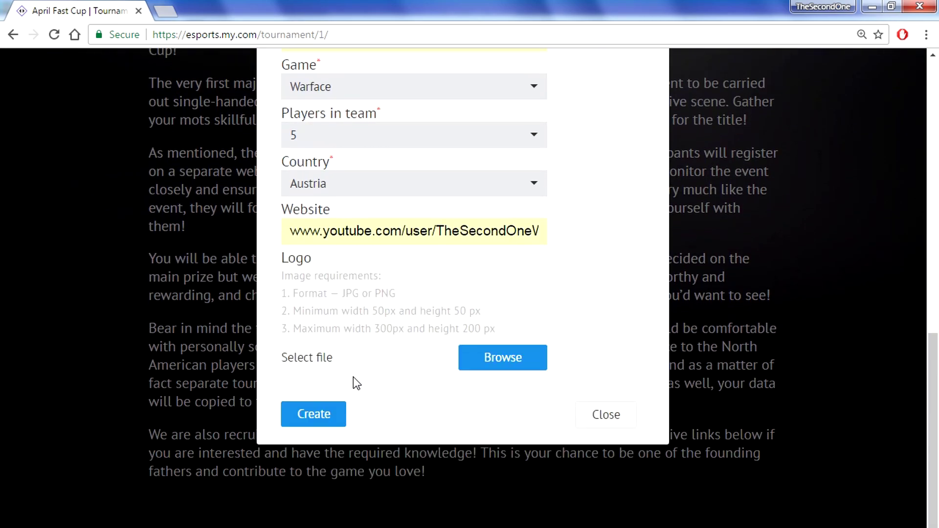
- Attach TheSecondOneWarface.jpg as the team logo
click(463, 349)
triple_click(371, 364)
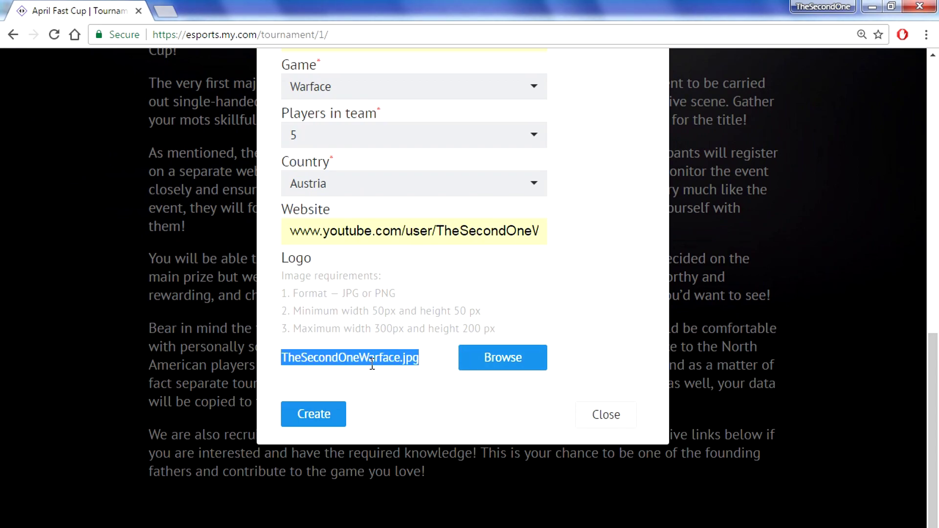
click(298, 269)
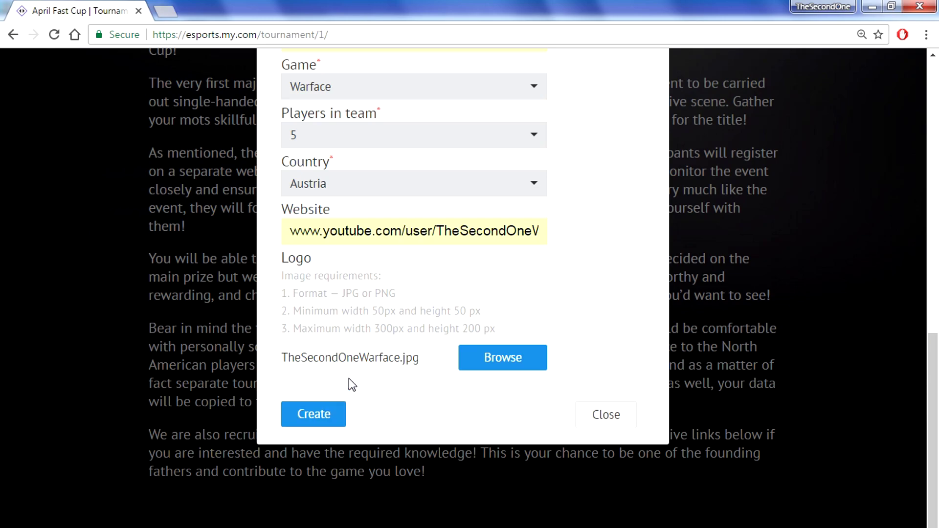
scroll(321, 280, up, 2)
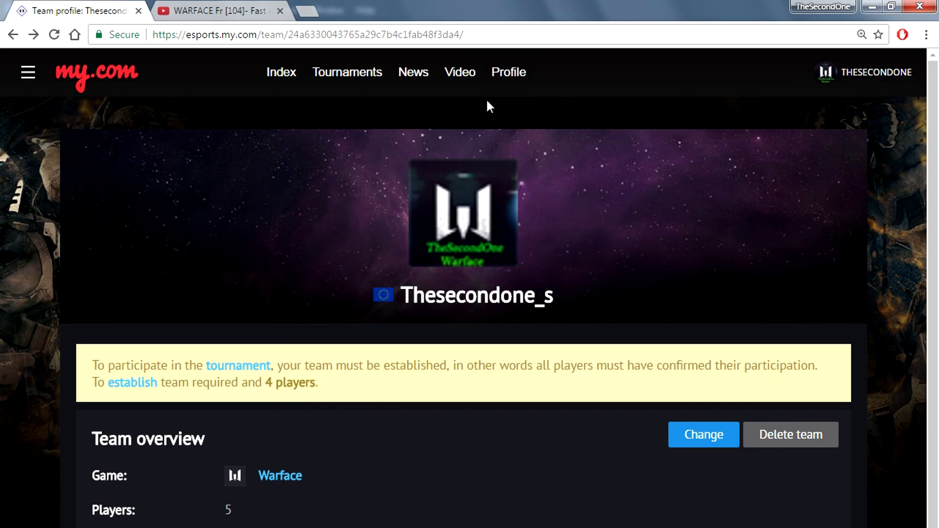
scroll(501, 122, down, 3)
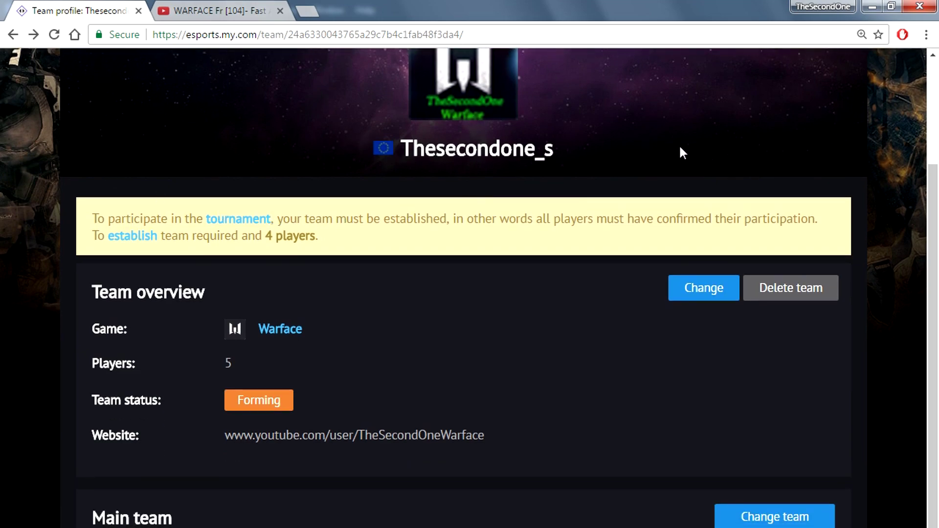
scroll(499, 334, down, 1)
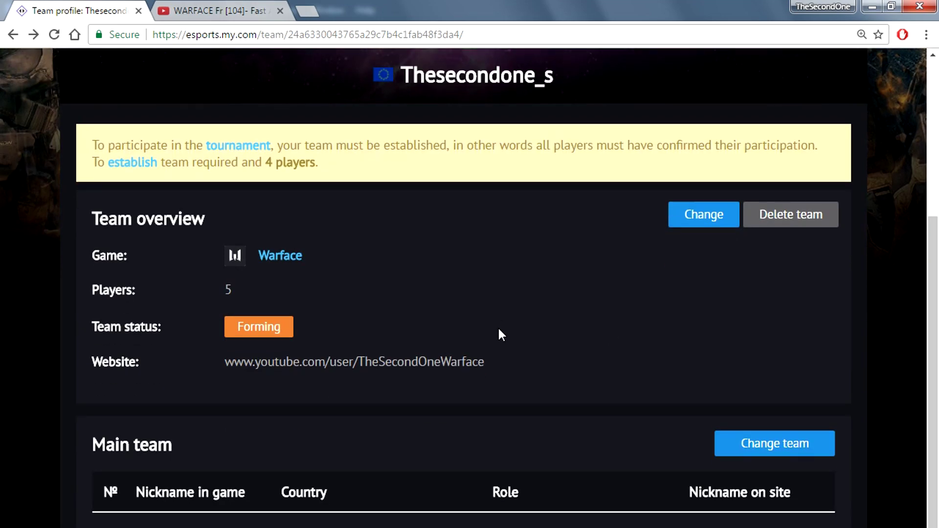
scroll(498, 333, down, 1)
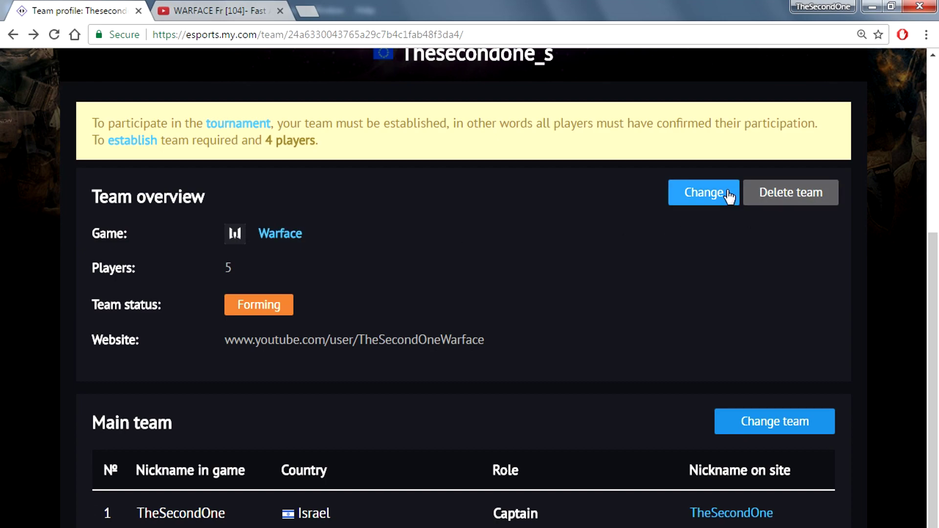
- Open the roster editor for team Thesecondone_s via Change team
click(779, 424)
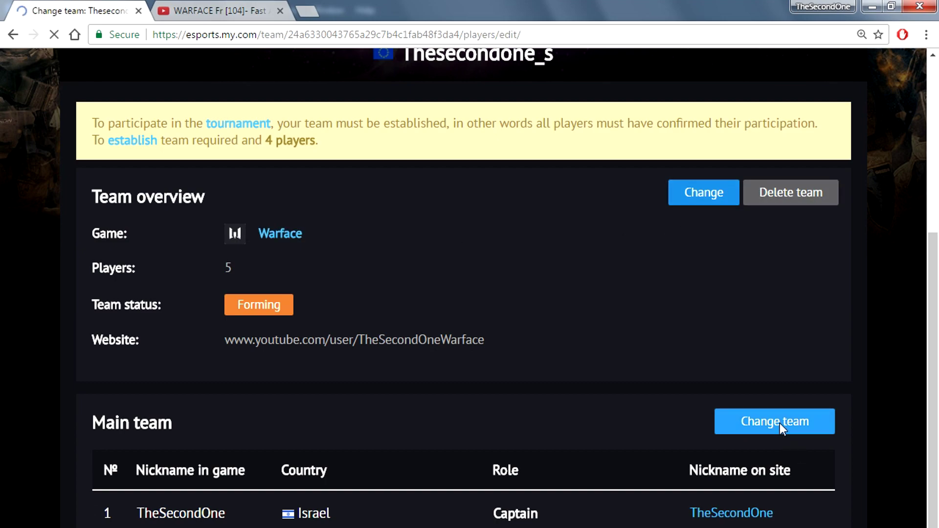
scroll(660, 435, down, 2)
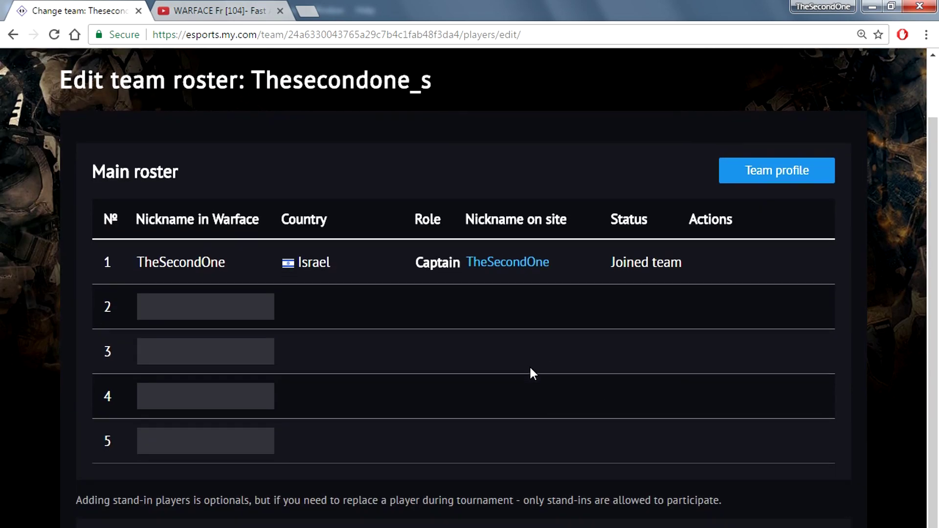
scroll(499, 343, down, 3)
scroll(450, 298, up, 2)
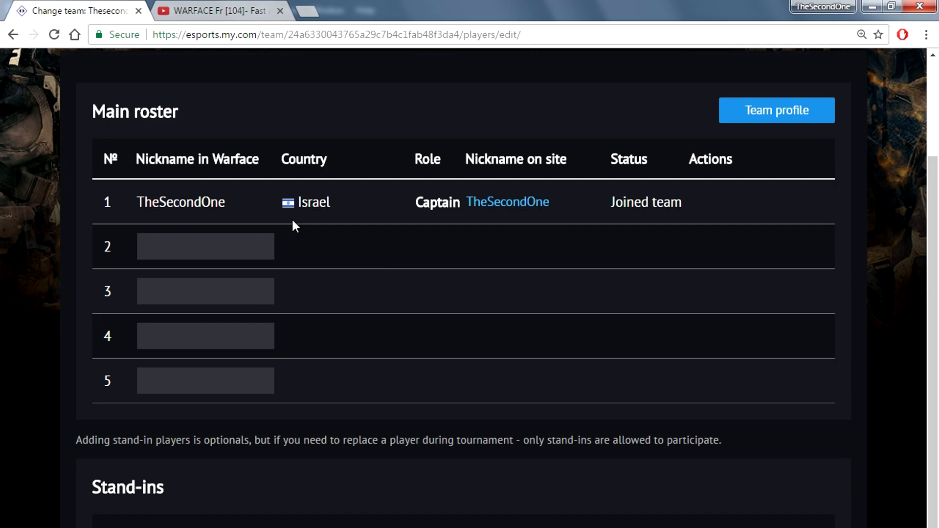
- Step through the empty nickname fields for players two to five and both stand-ins
click(198, 254)
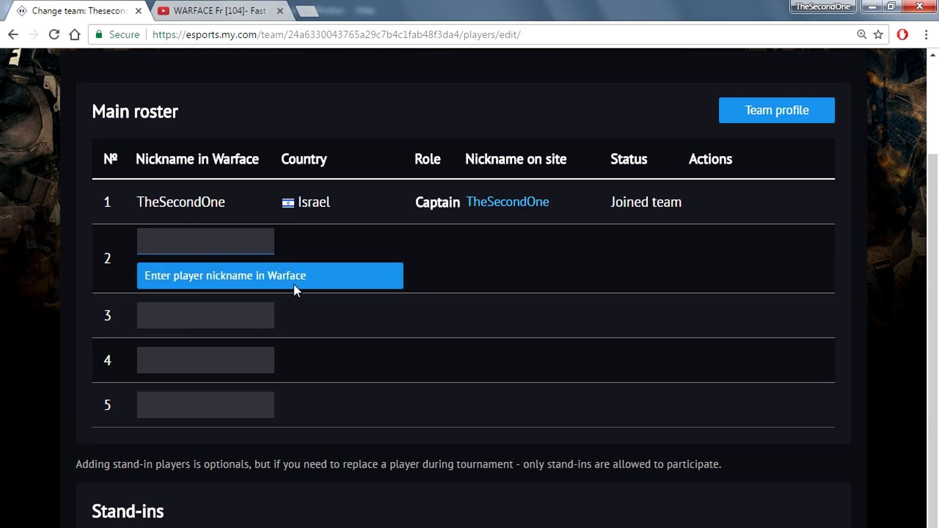
click(227, 314)
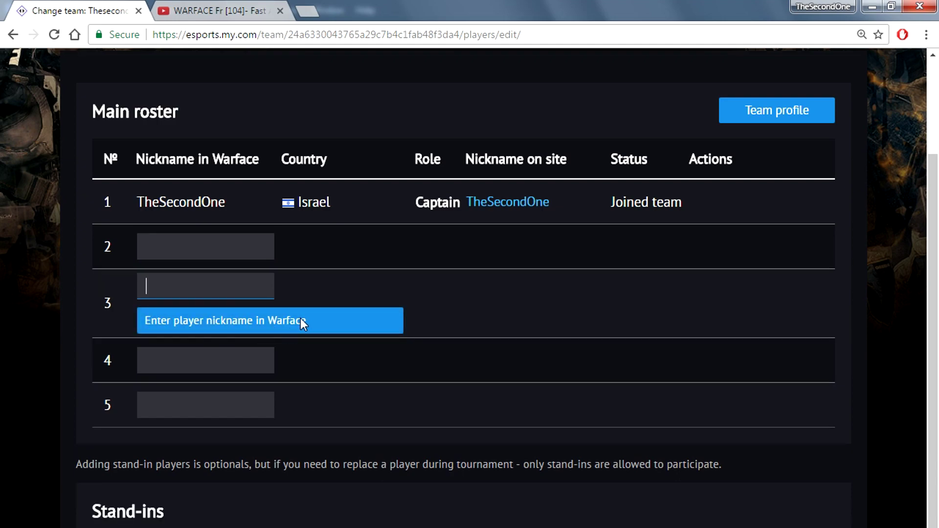
click(246, 358)
click(255, 408)
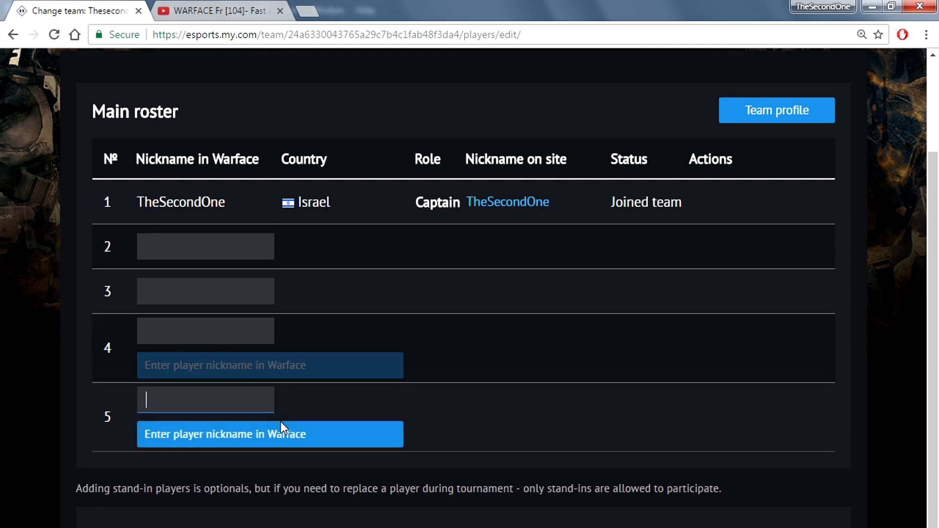
scroll(280, 421, down, 4)
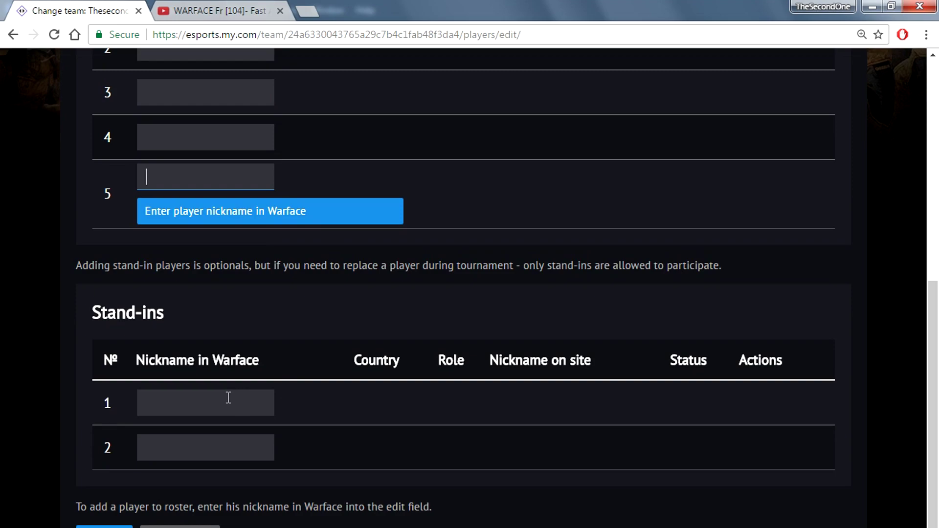
click(230, 397)
click(233, 472)
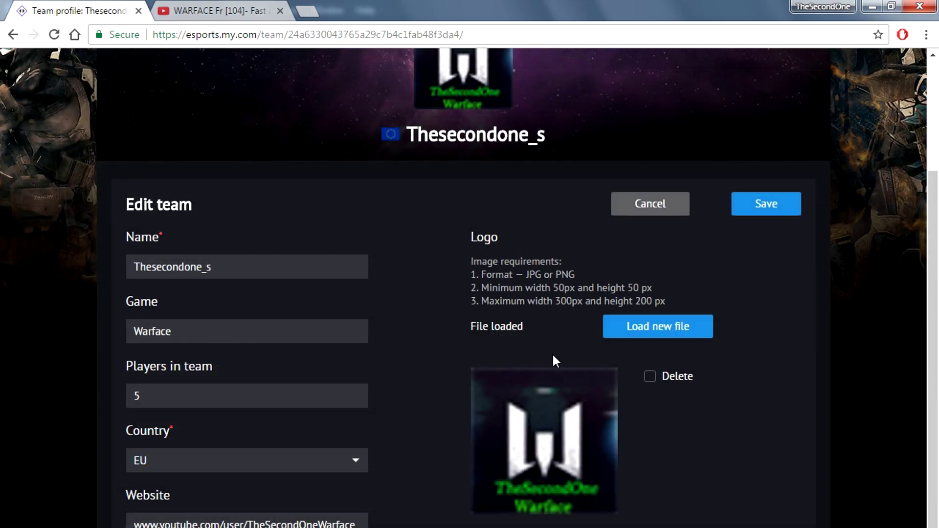
- Navigate back twice from the roster page to the Thesecondone_s team profile
scroll(392, 180, up, 2)
scroll(379, 401, up, 2)
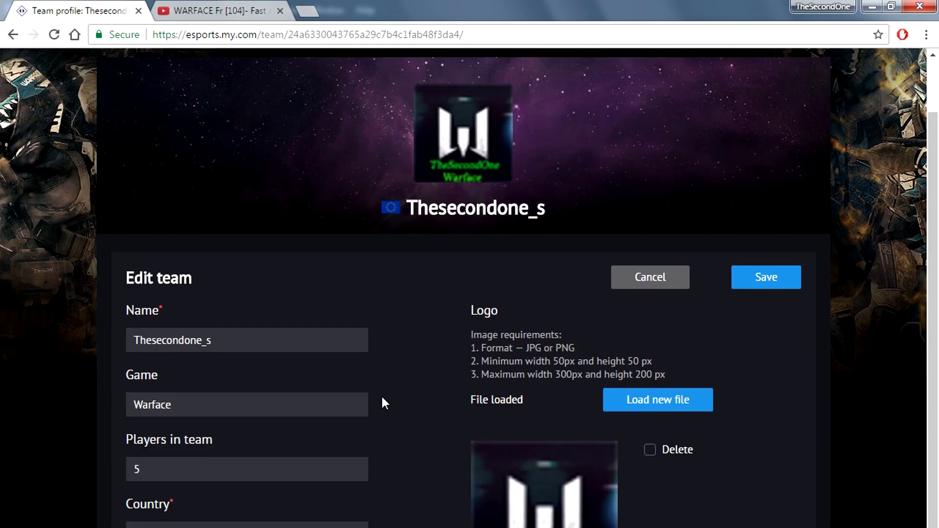
key(alt+Left)
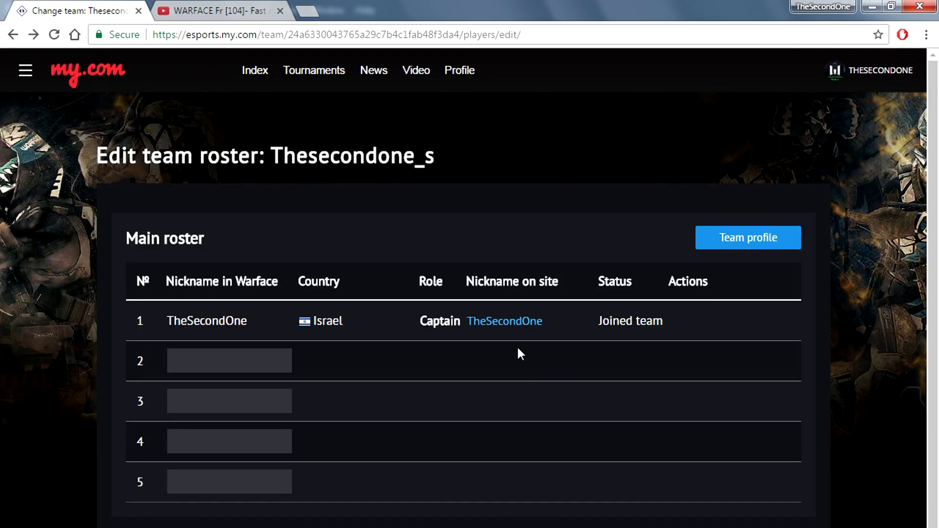
key(alt+Left)
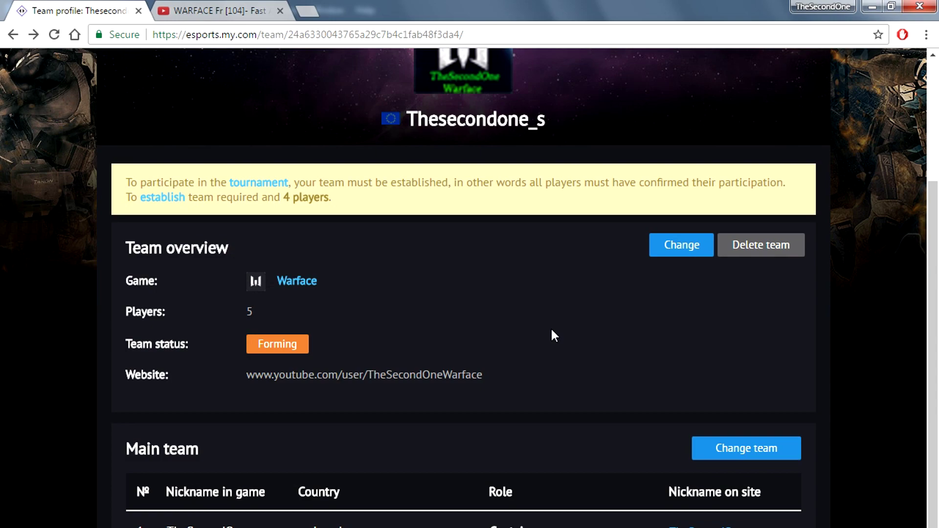
- Request deletion of team Thesecondone_s, bringing up the Confirm action dialog
click(767, 251)
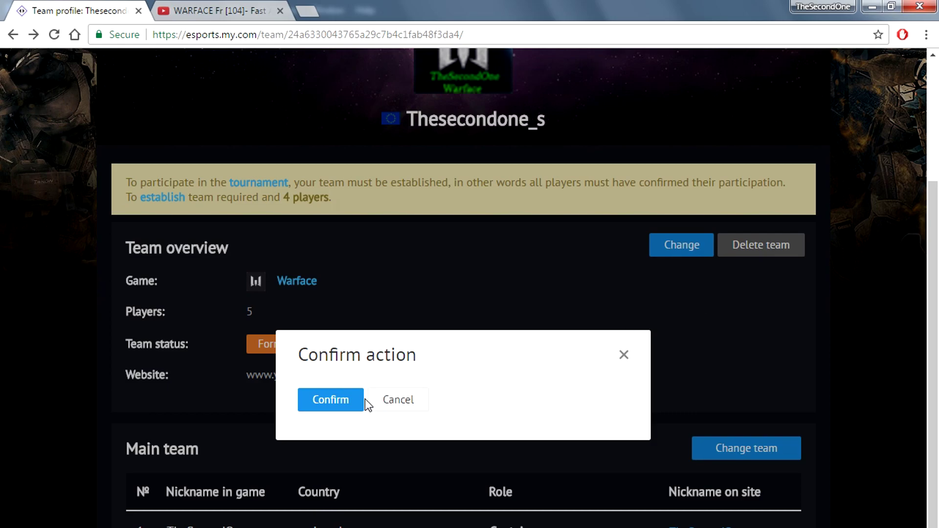